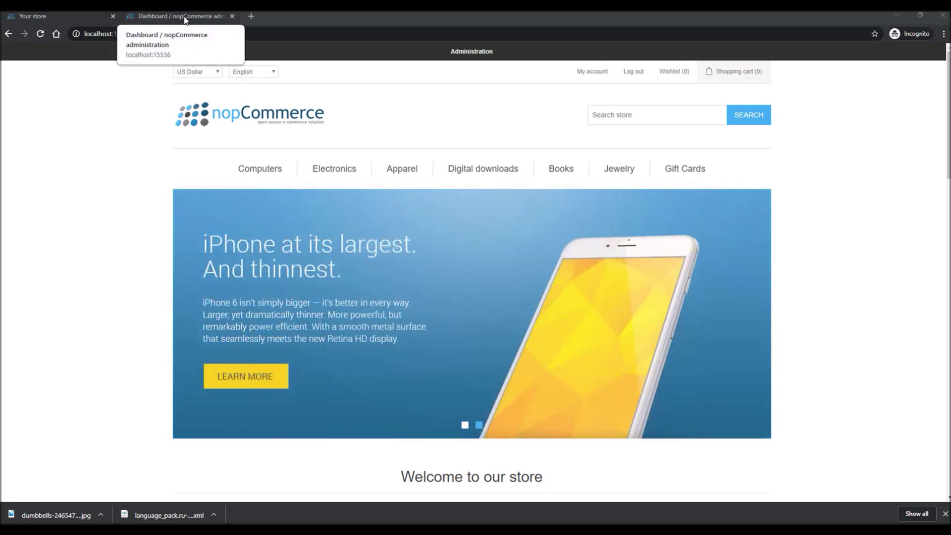
From the admin dashboard, go to Catalog > Products, add a new product and focus its name field.
left_click(183, 19)
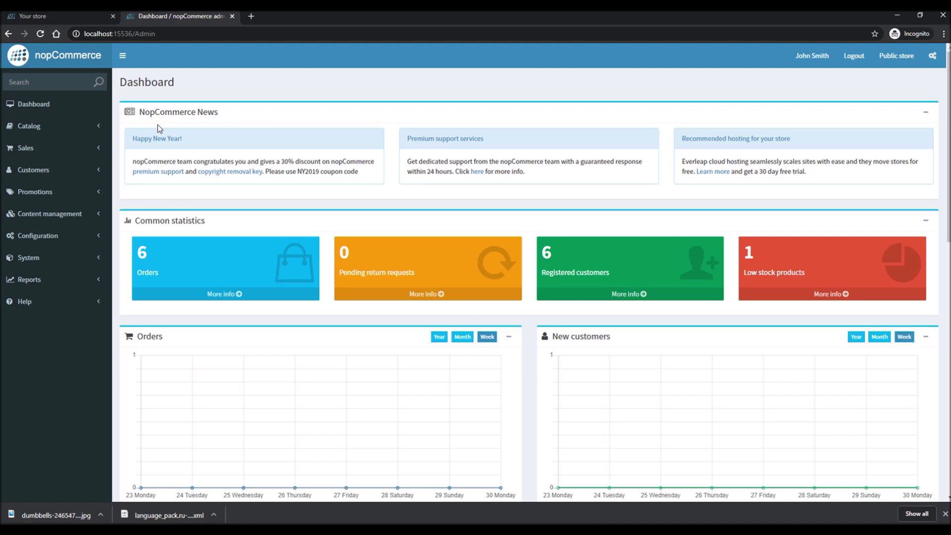
left_click(88, 128)
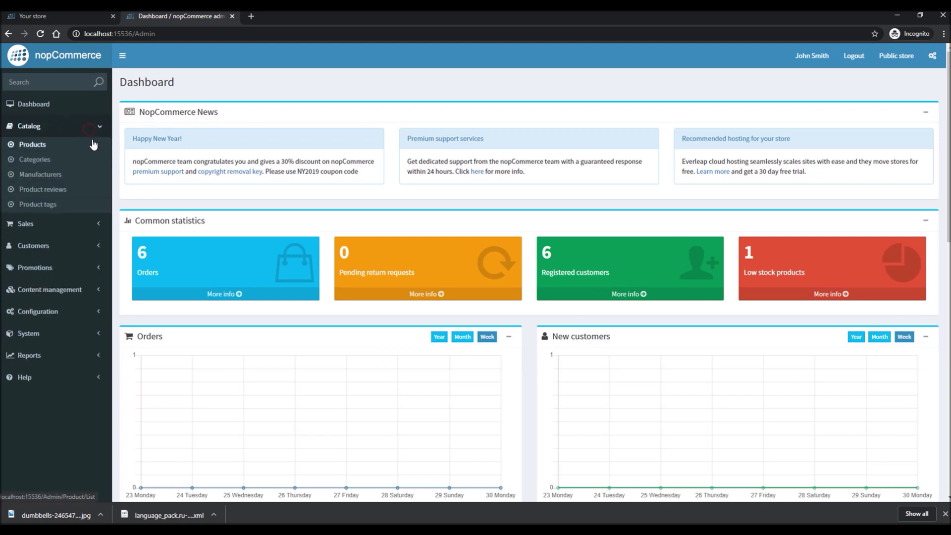
left_click(48, 145)
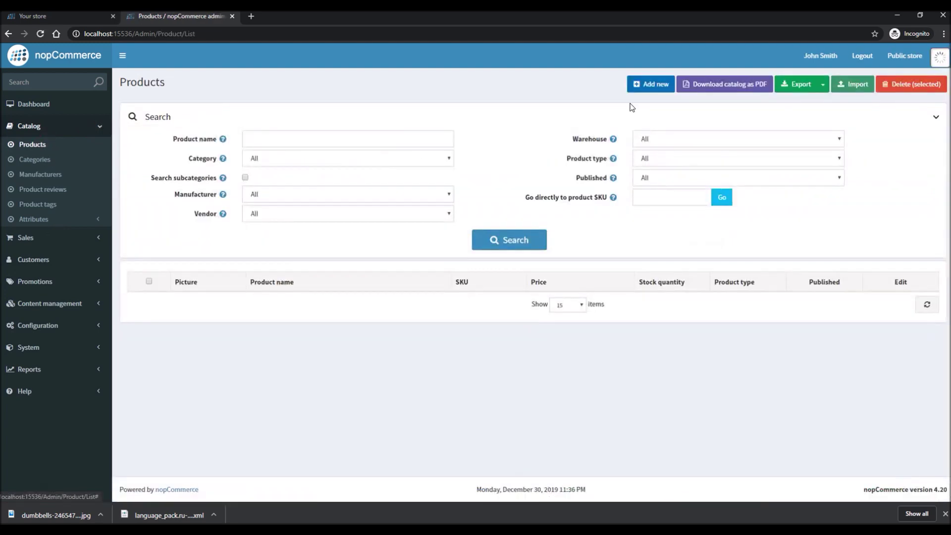
left_click(643, 88)
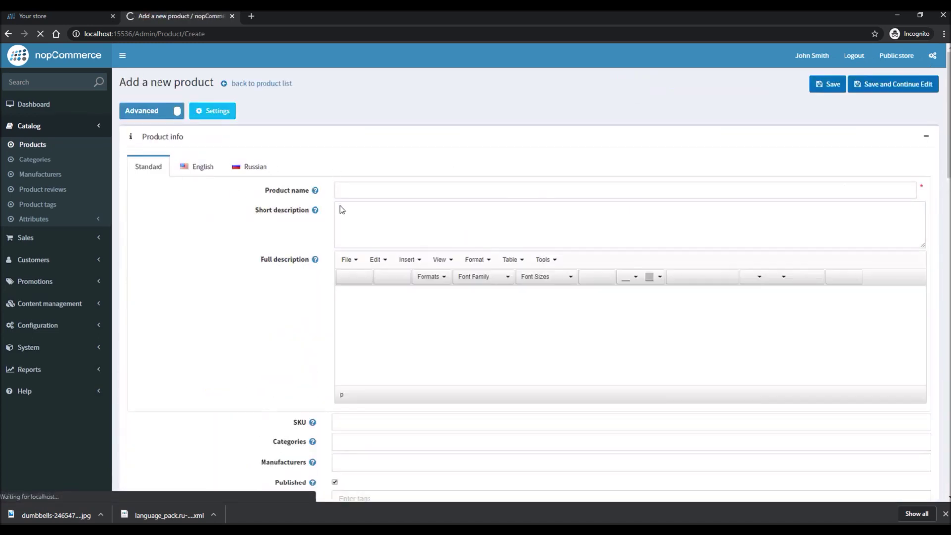
left_click(367, 189)
left_click(463, 140)
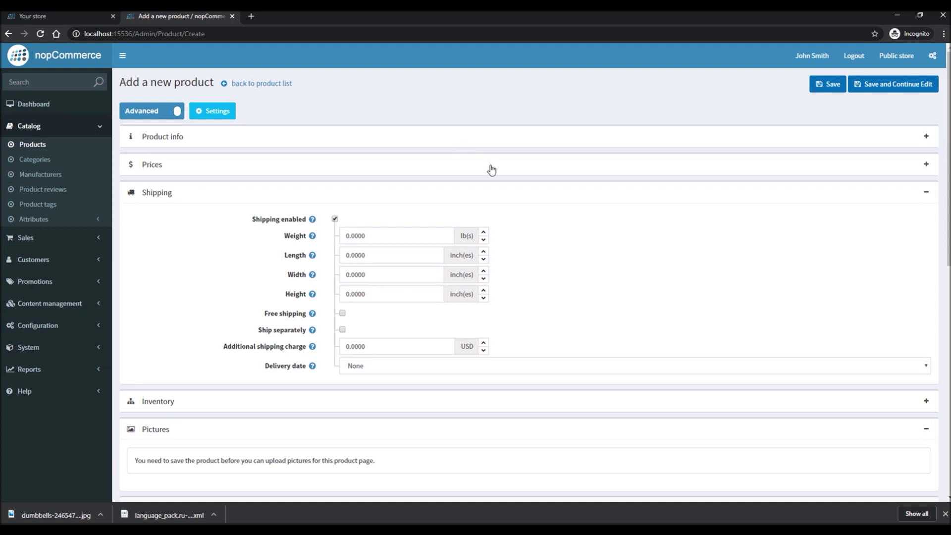
left_click(478, 138)
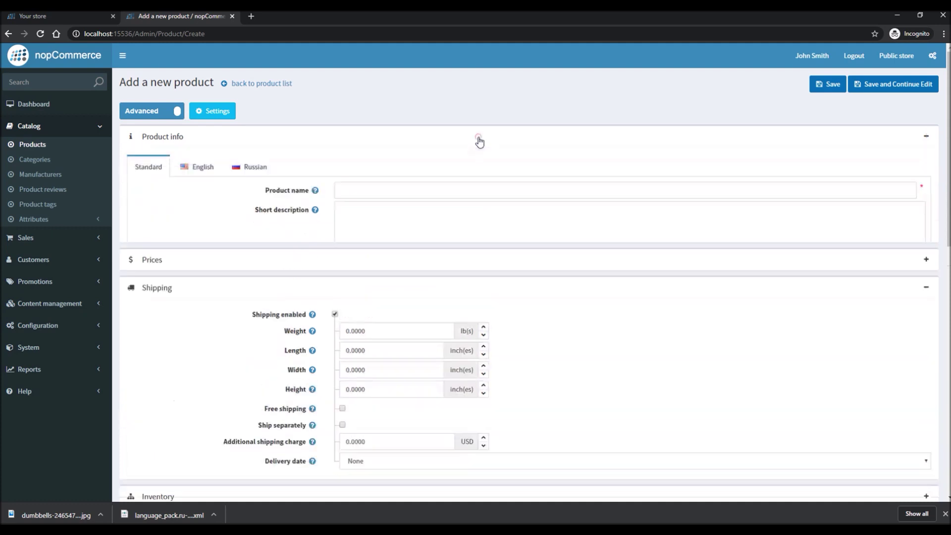
left_click(389, 190)
Name the product 'Fitness Training Material (monthly)'.
type("T")
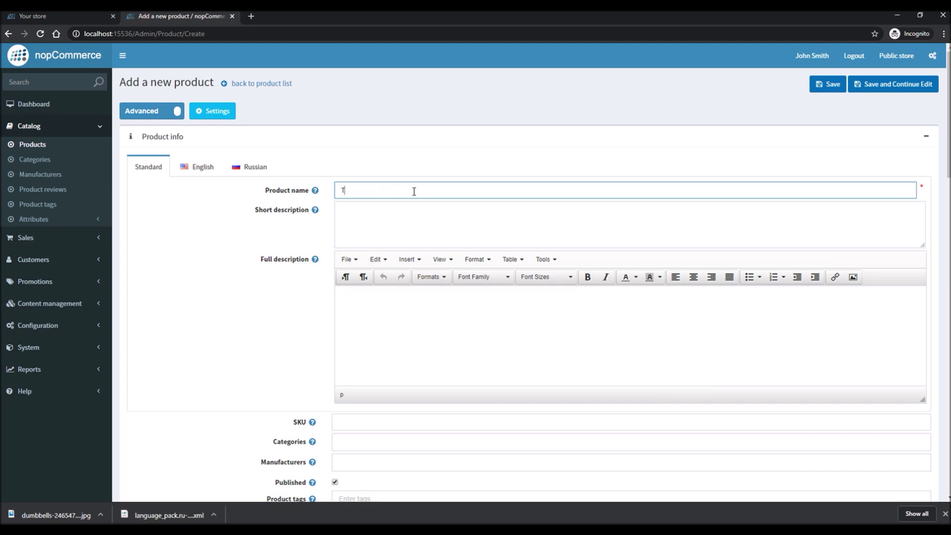
key("BackSpace")
type("Fitness Training M")
key("BackSpace")
type("Material ( monthly")
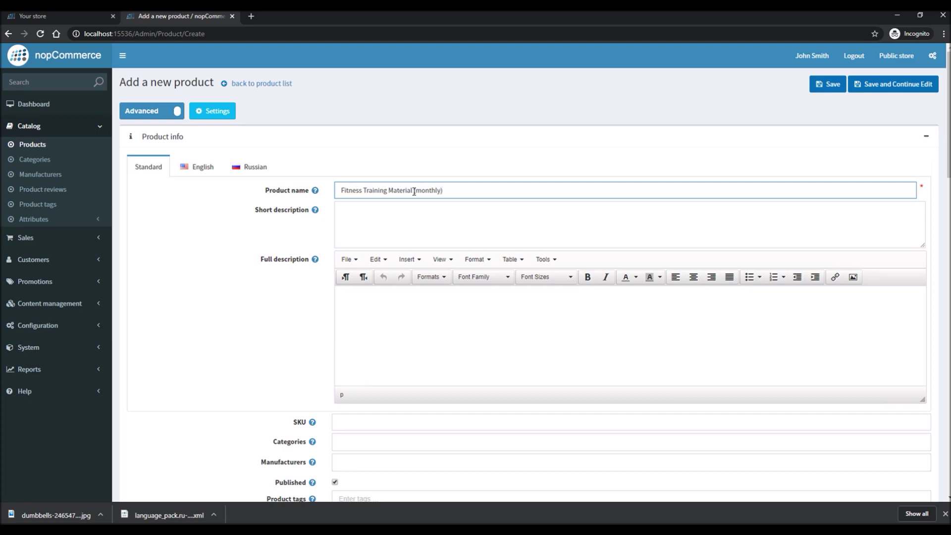
Enter the short description 'Buy this product to receive monthly fitness training material', correcting typos.
left_click(430, 216)
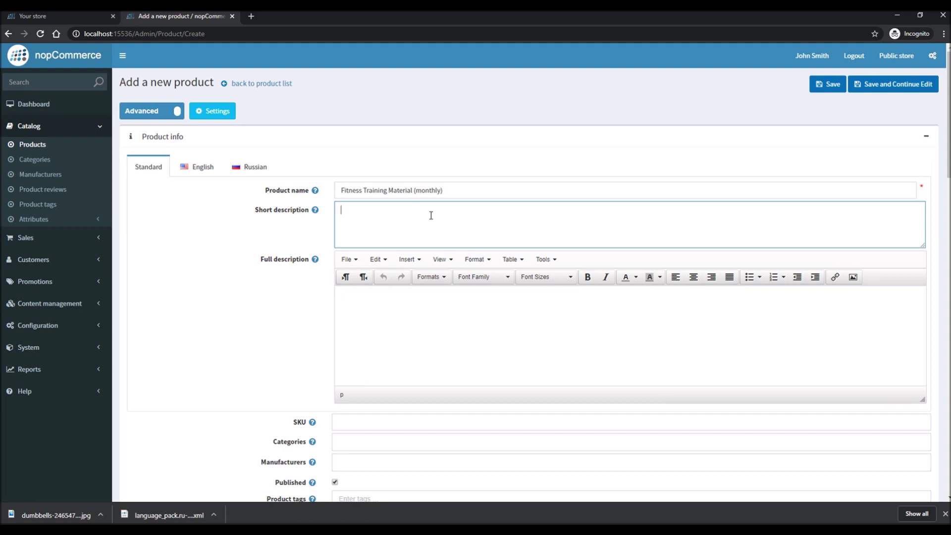
type("Buy this product to receive monthly firtness tra")
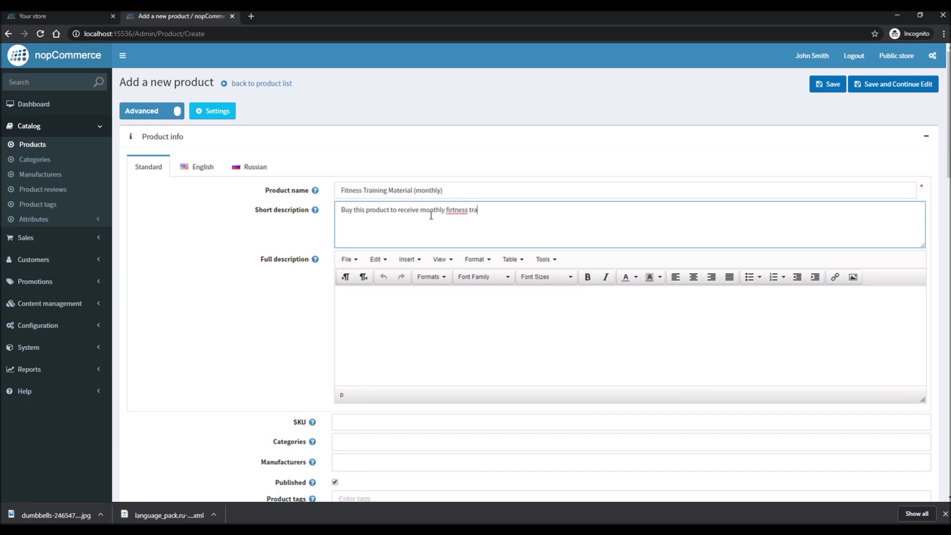
type("ining matetial")
key("BackSpace")
key("BackSpace")
type("rial")
left_click(451, 210)
key("BackSpace")
right_click(451, 210)
left_click(430, 236)
left_click(520, 210)
Copy the short description into the Full description editor.
key("ctrl+a")
key("ctrl+c")
left_click(414, 313)
key("ctrl+v")
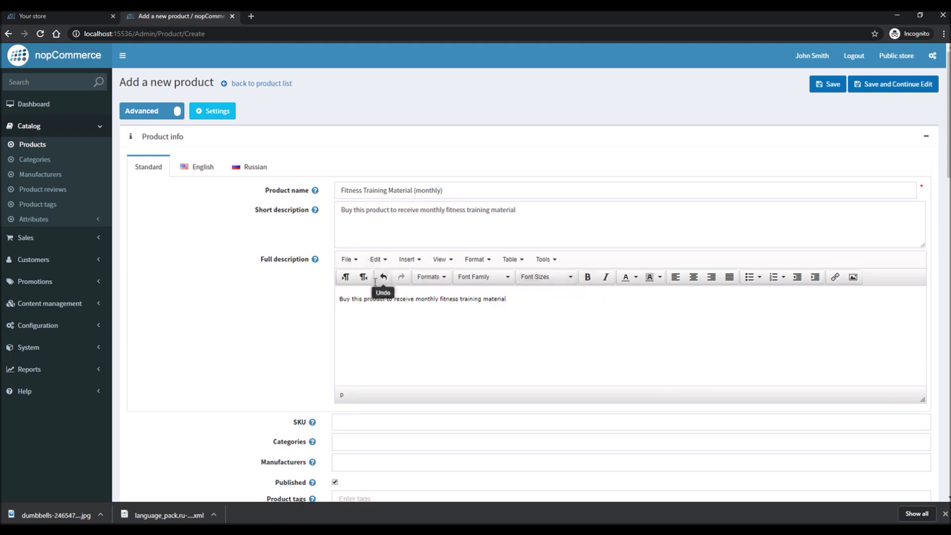
scroll(261, 322, "down", 5)
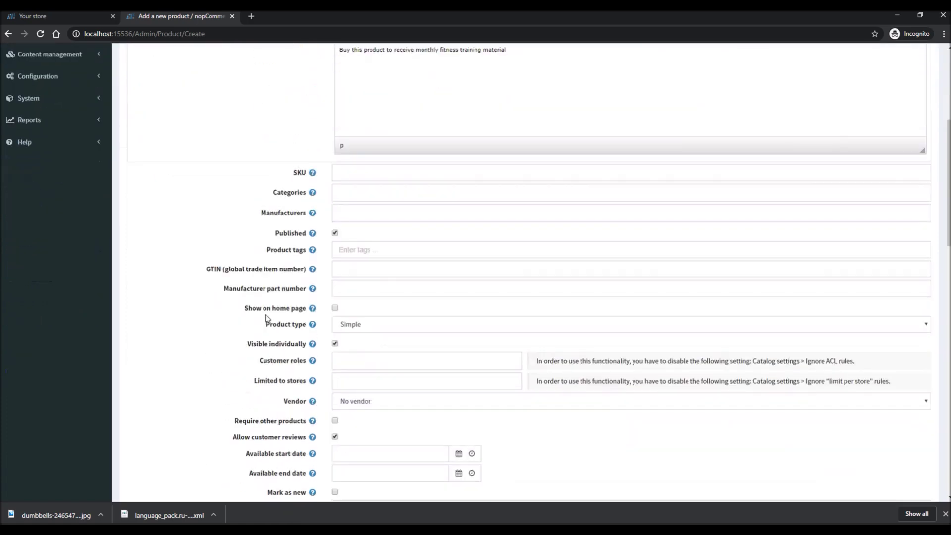
Set the product price to 50.
left_click(334, 233)
scroll(351, 309, "down", 2)
scroll(351, 307, "down", 6)
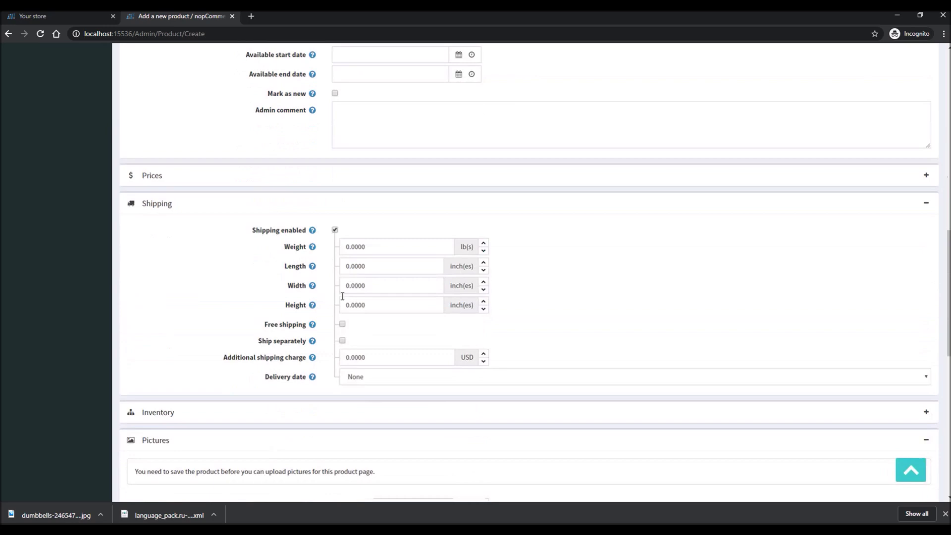
left_click(180, 168)
left_click(357, 200)
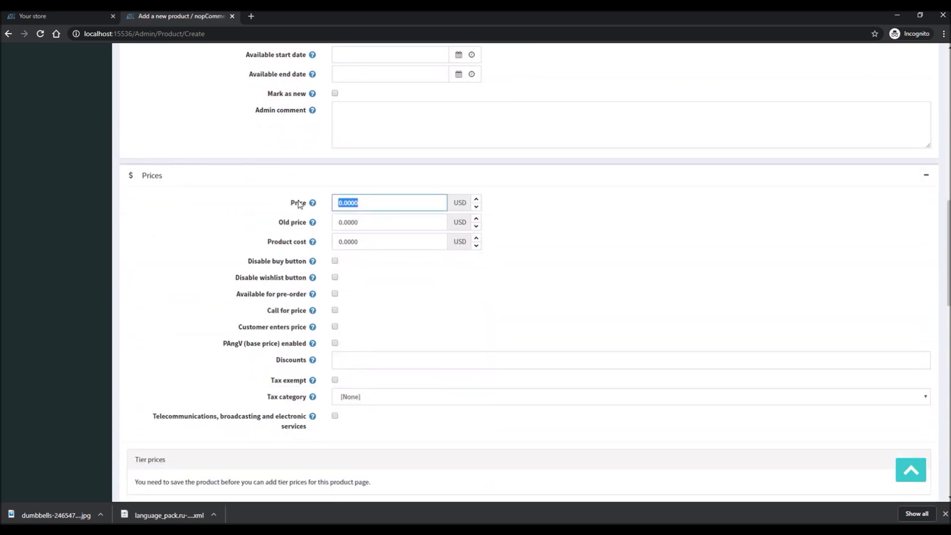
type("50")
left_click(594, 222)
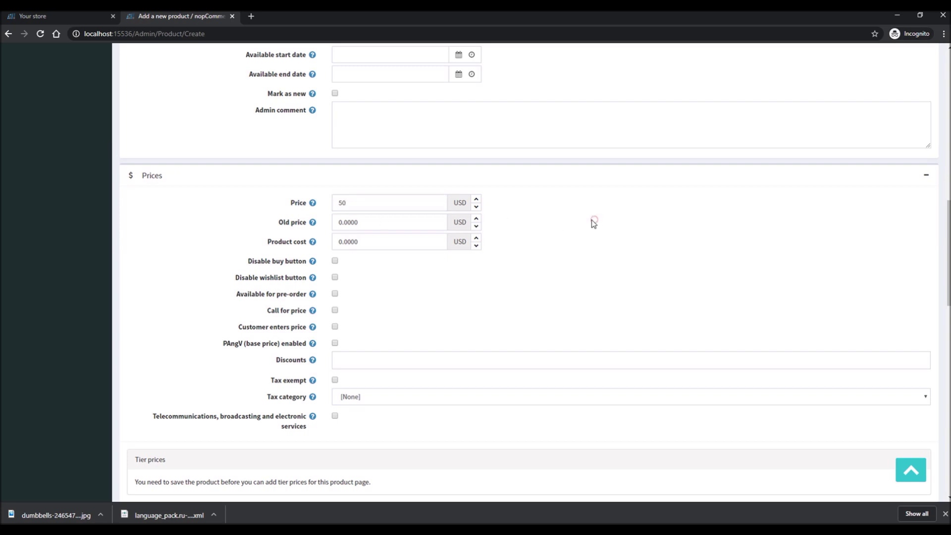
Set the shipping weight to 10 lb, leaving the delivery date as None.
scroll(592, 221, "down", 5)
scroll(308, 230, "down", 2)
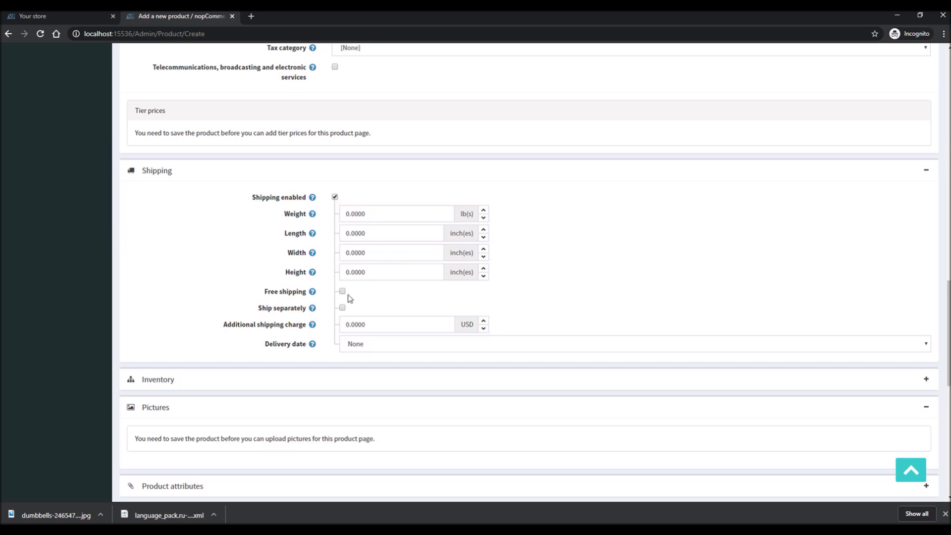
left_click(377, 345)
left_click(376, 343)
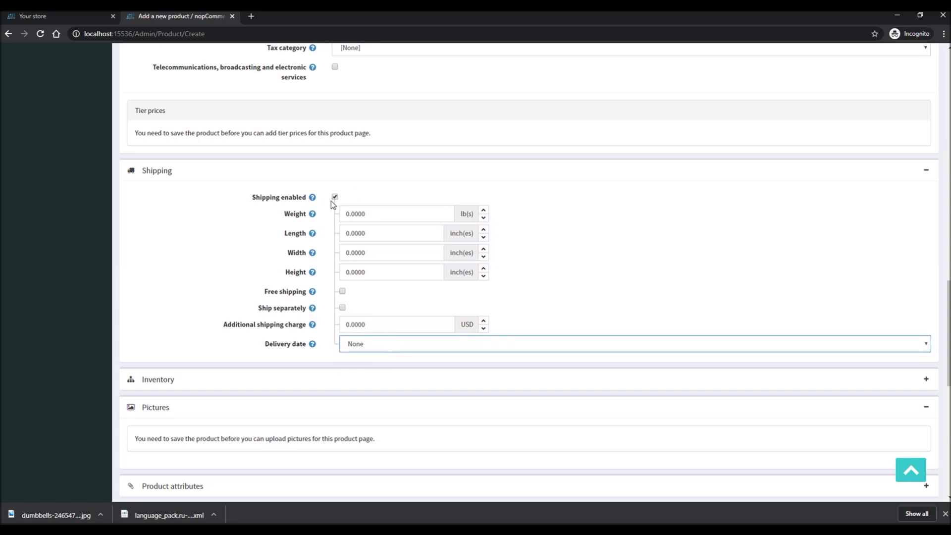
left_click(378, 214)
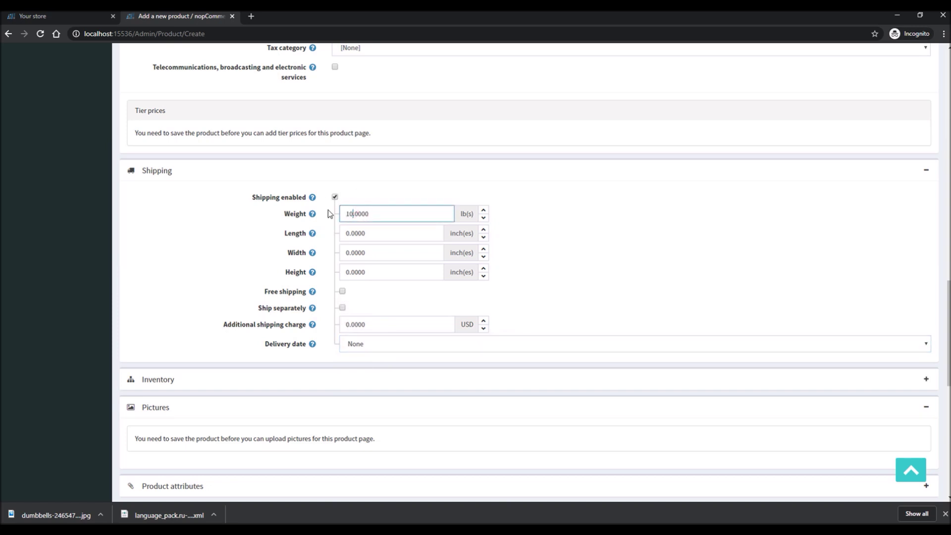
left_click(622, 230)
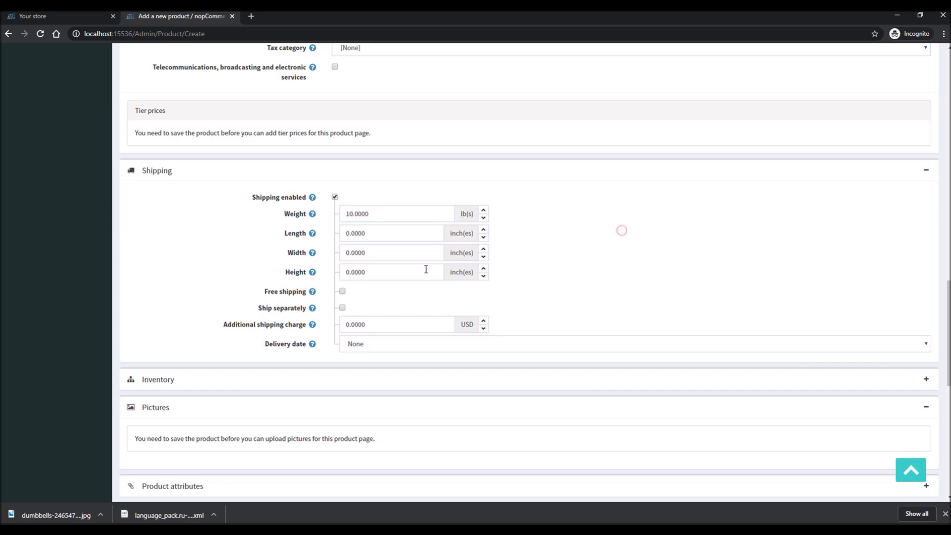
Set length, width and height to 2 inches each.
left_click(347, 233)
key("Delete")
type("2")
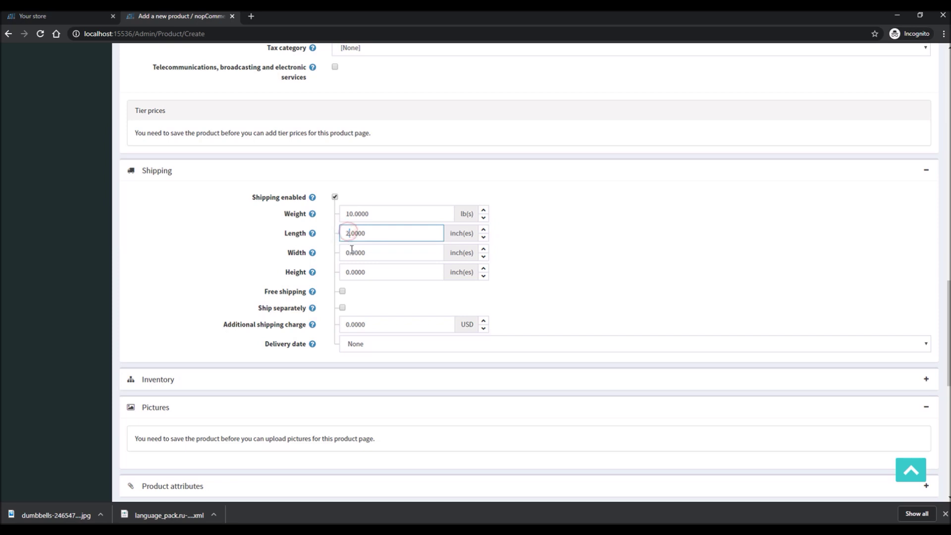
left_click(347, 252)
key("Delete")
type("2")
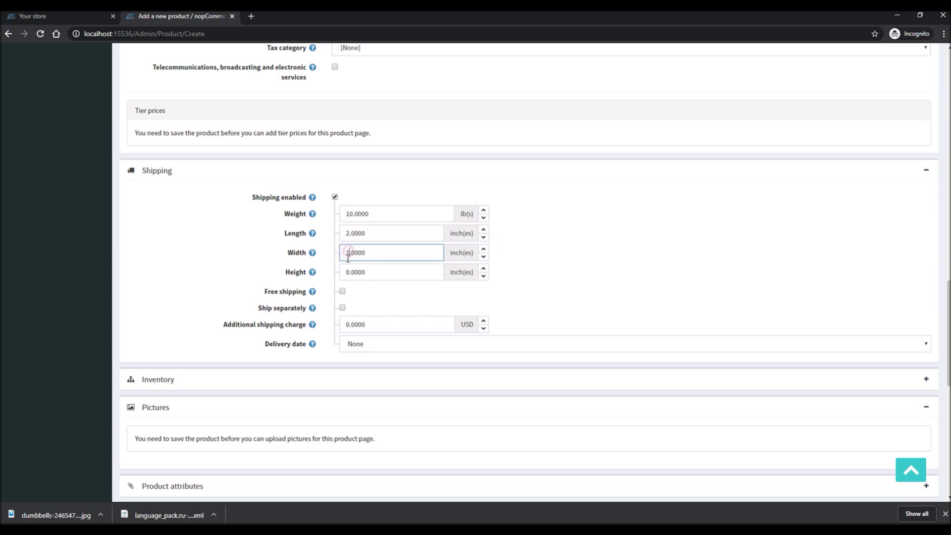
left_click(348, 272)
key("Delete")
type("2")
left_click(507, 254)
scroll(529, 253, "down", 1)
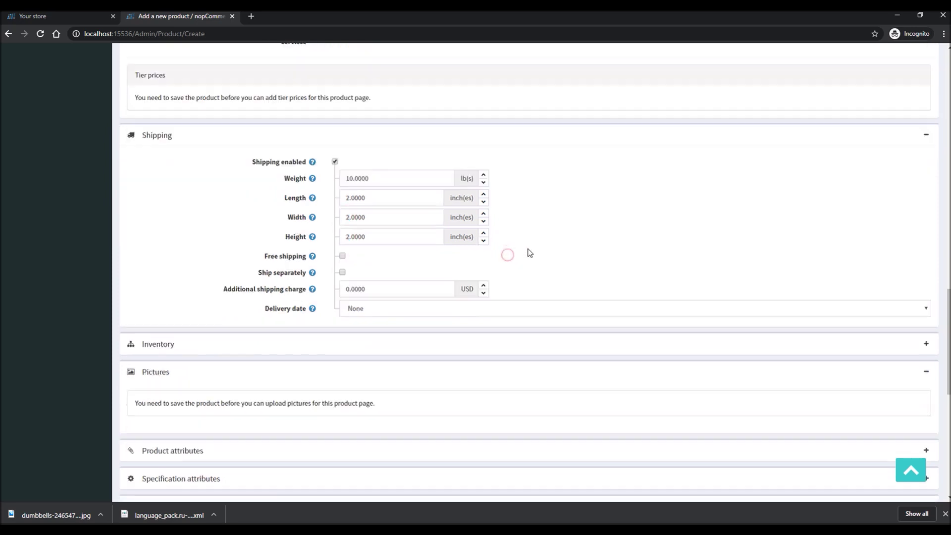
scroll(529, 253, "down", 2)
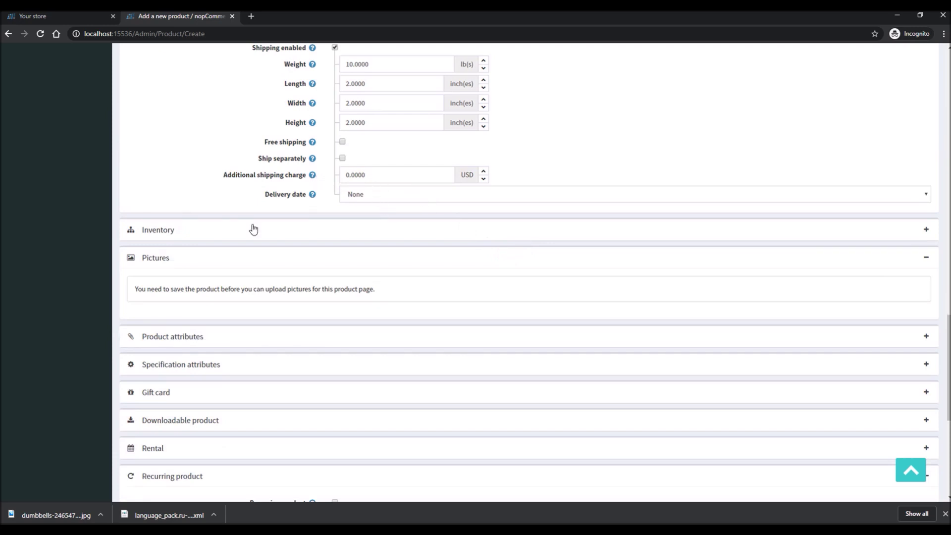
scroll(253, 228, "down", 3)
Tick Recurring product and check the default cycle length and cycle period.
scroll(287, 257, "down", 3)
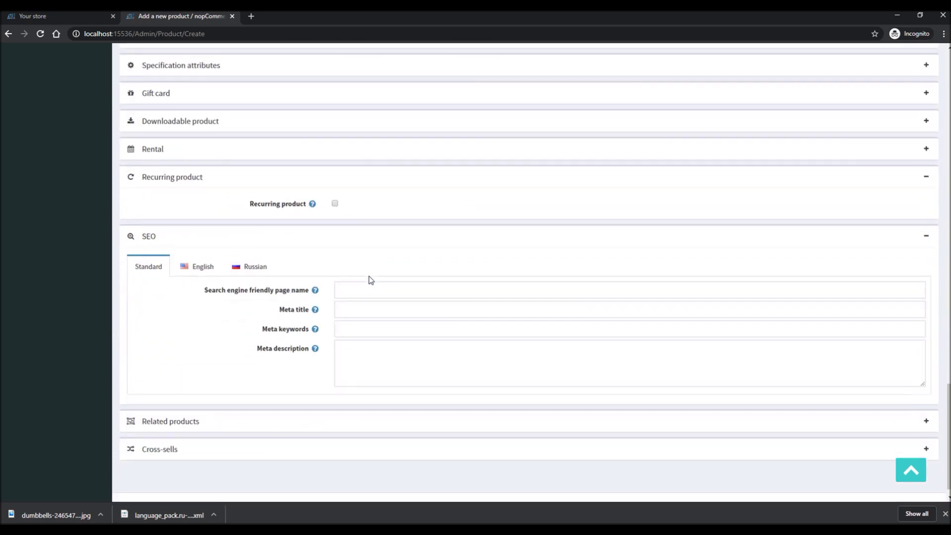
scroll(403, 265, "up", 7)
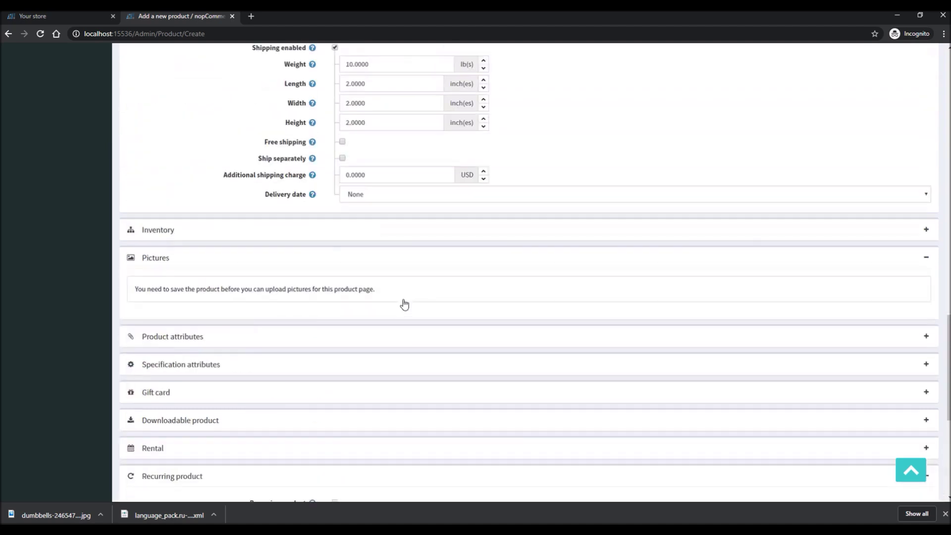
scroll(400, 297, "up", 20)
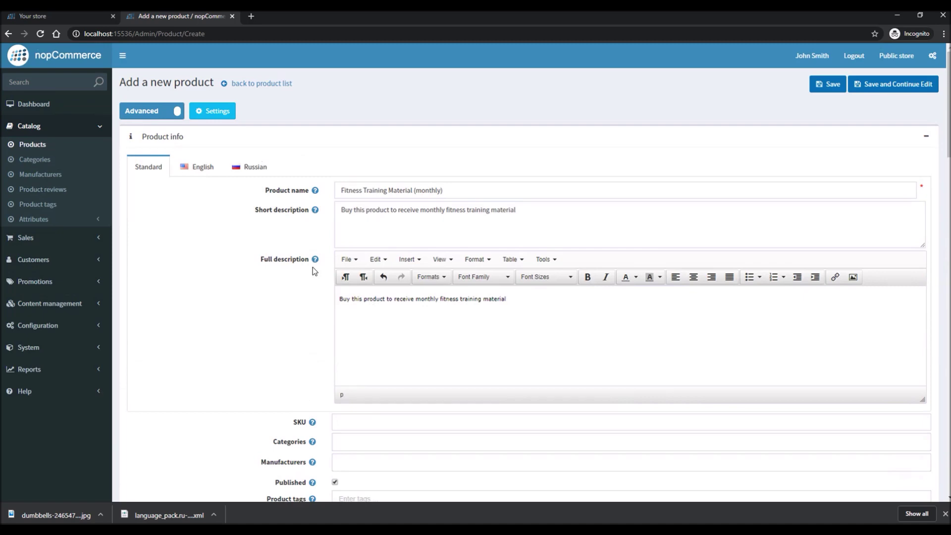
scroll(309, 267, "down", 20)
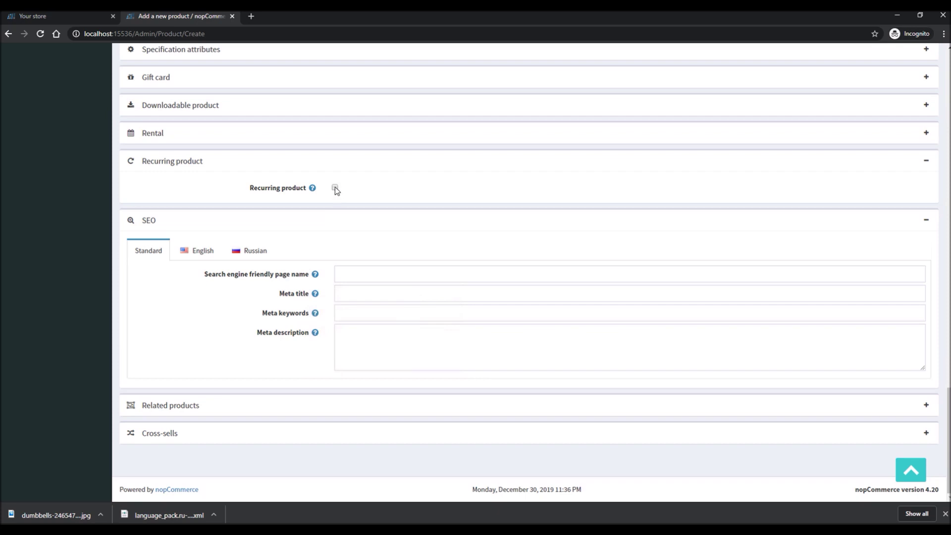
left_click(335, 188)
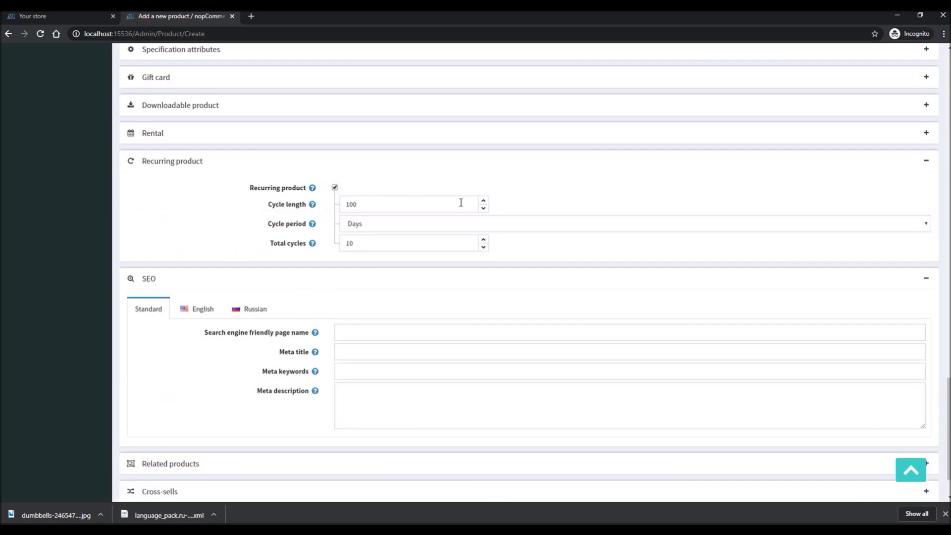
left_click(375, 206)
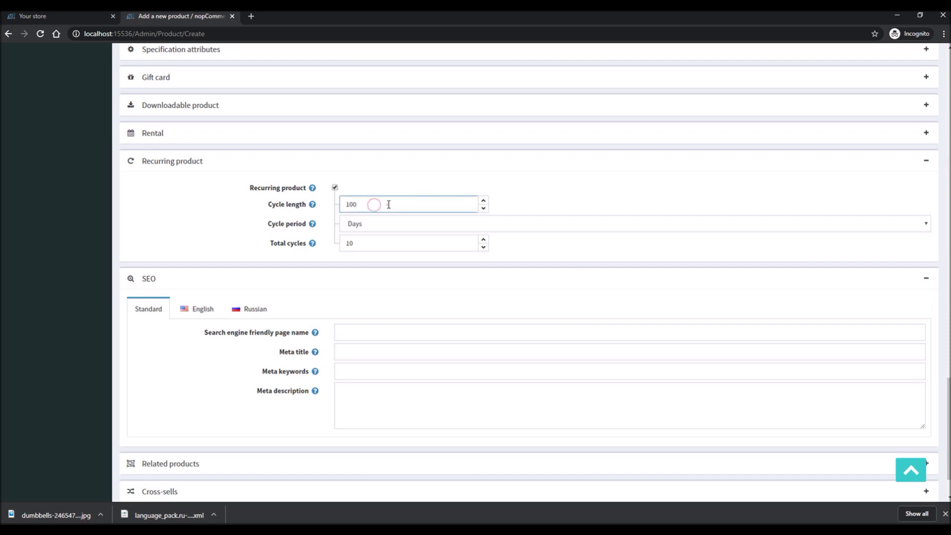
left_click_drag(381, 205, 331, 205)
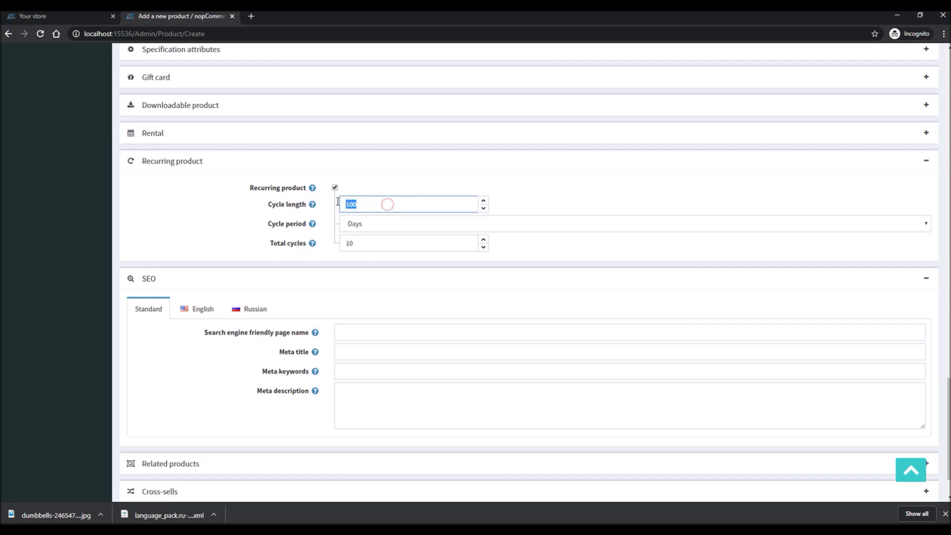
left_click(392, 227)
left_click(392, 223)
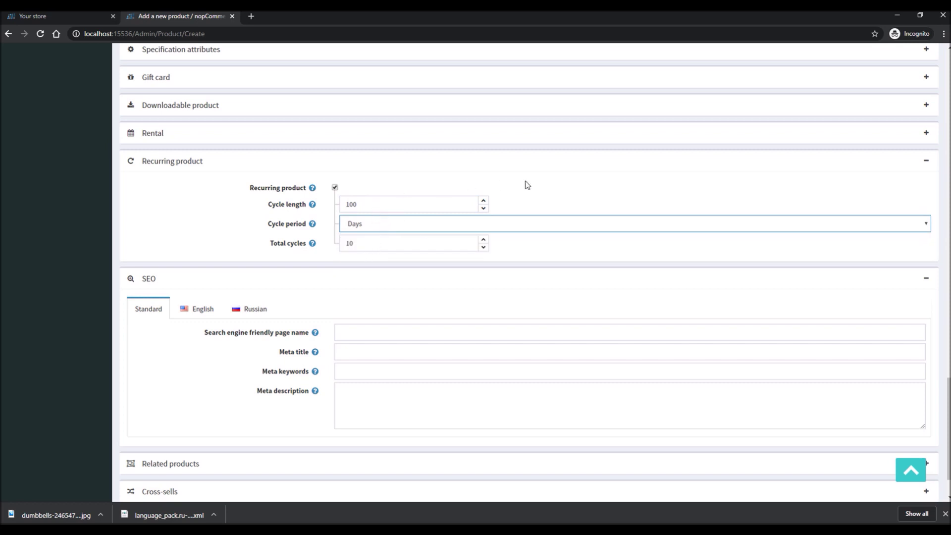
Set the cycle to every 1 Months with 12 total cycles.
scroll(510, 191, "down", 2)
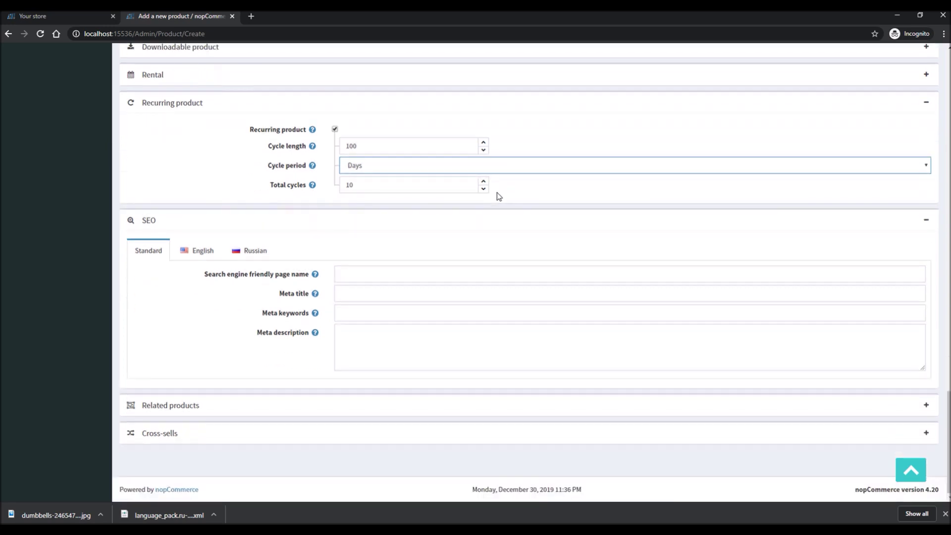
scroll(483, 205, "up", 5)
scroll(483, 205, "up", 20)
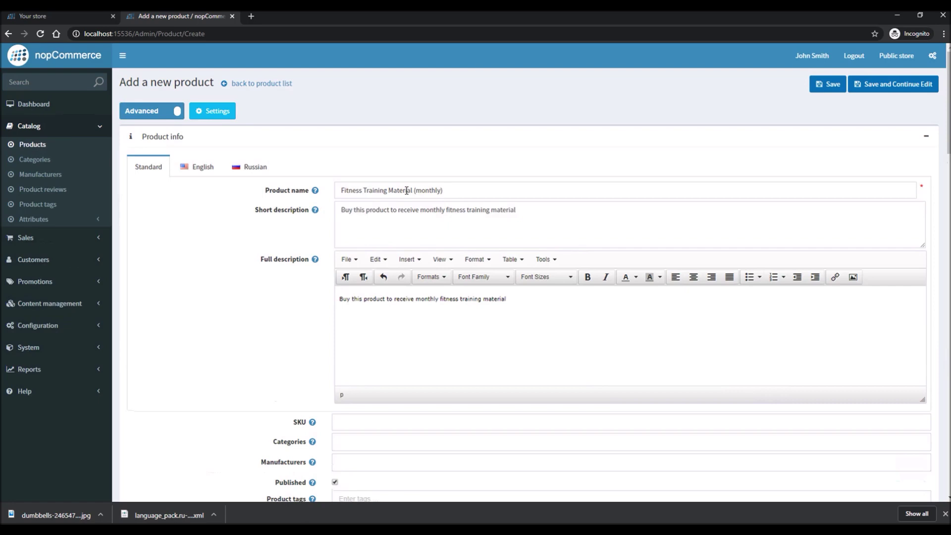
scroll(461, 200, "down", 20)
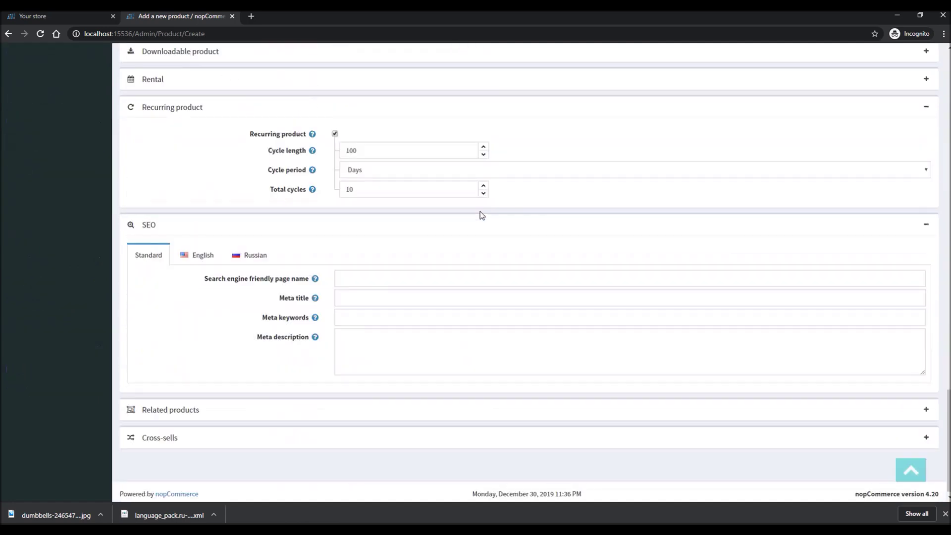
left_click(380, 168)
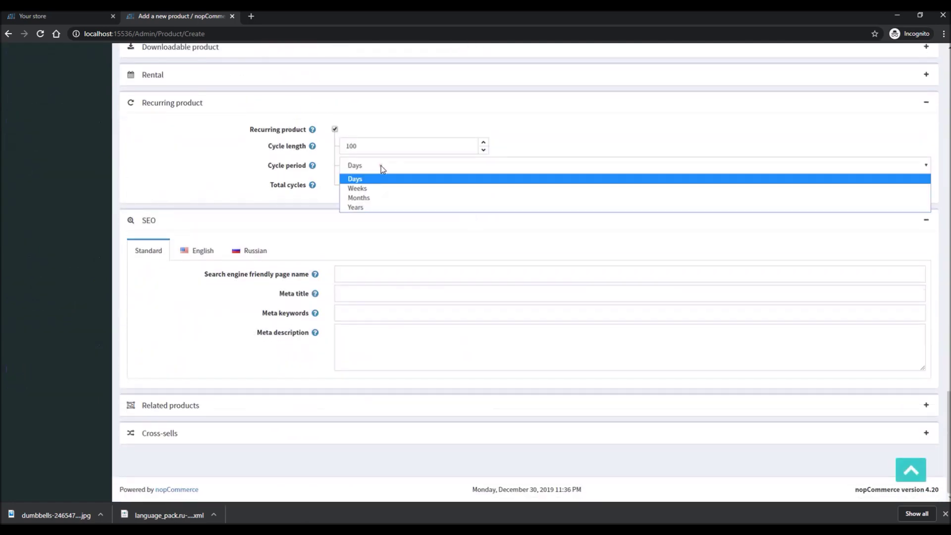
left_click(372, 197)
left_click_drag(366, 146, 319, 149)
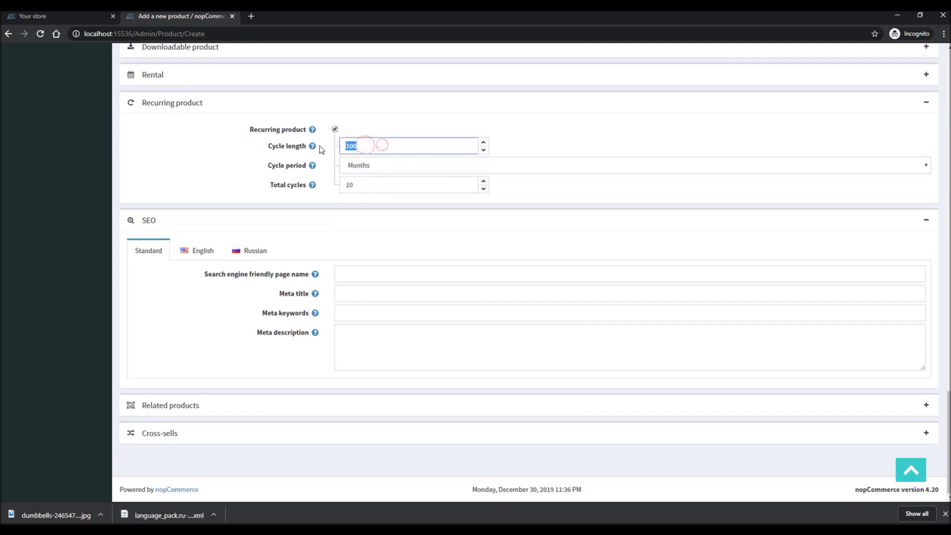
type("1")
left_click_drag(373, 188, 336, 191)
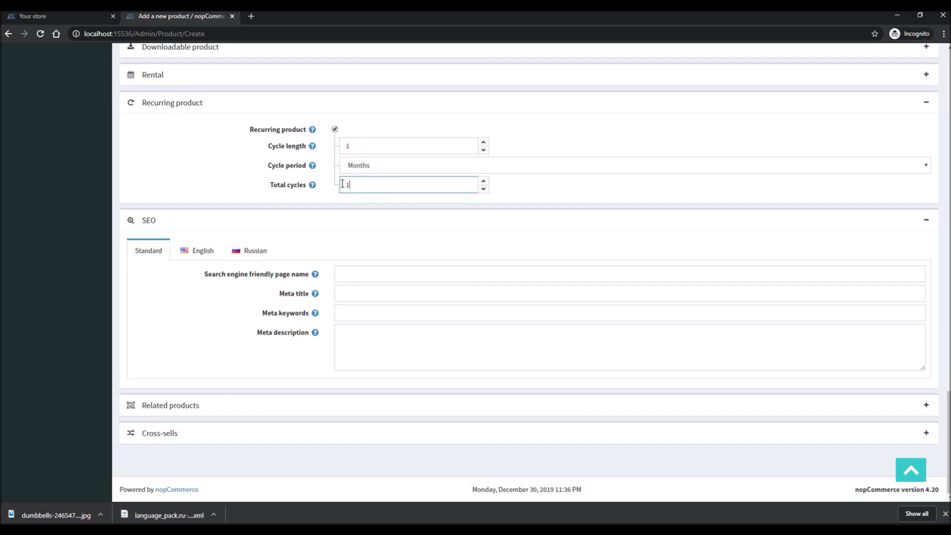
type("12")
scroll(322, 310, "up", 10)
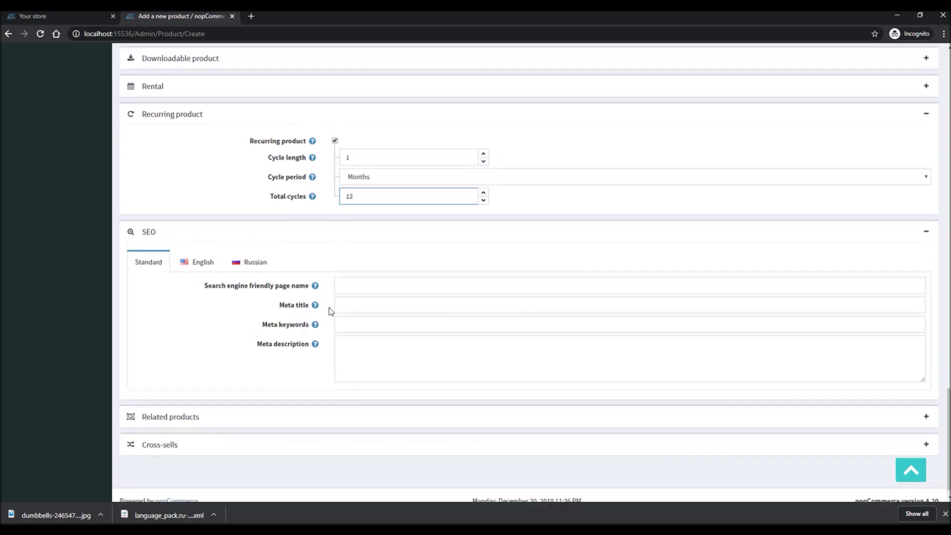
scroll(318, 307, "up", 15)
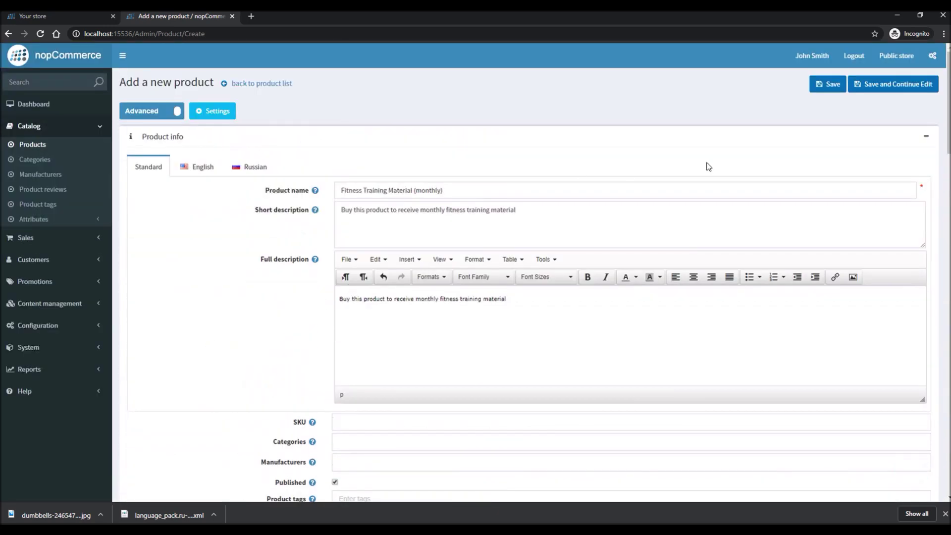
Save the new product and stay on its edit page.
left_click(880, 95)
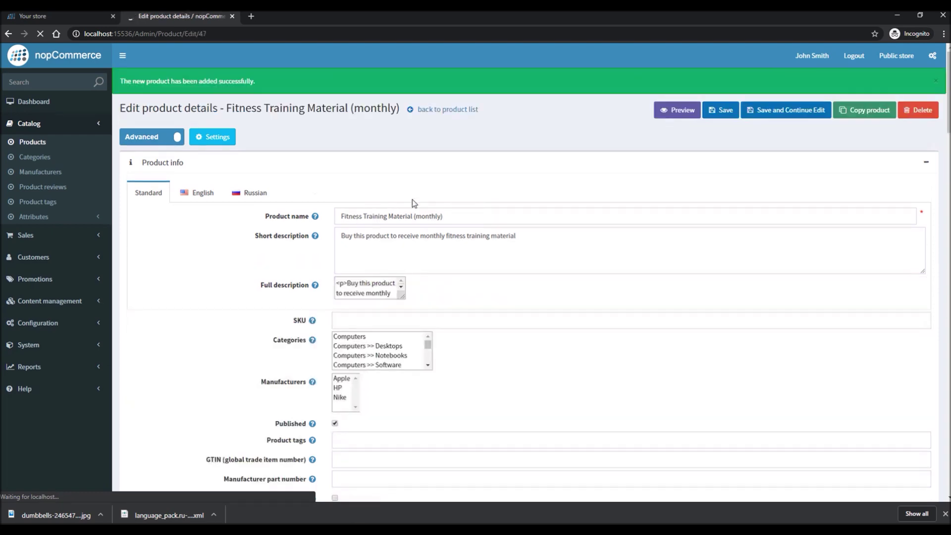
scroll(497, 267, "down", 20)
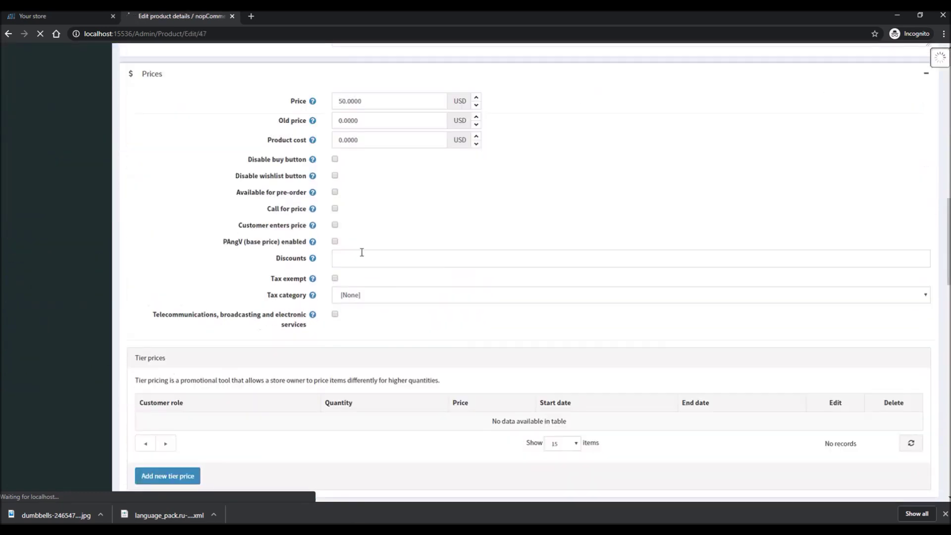
scroll(354, 263, "down", 15)
scroll(349, 263, "up", 5)
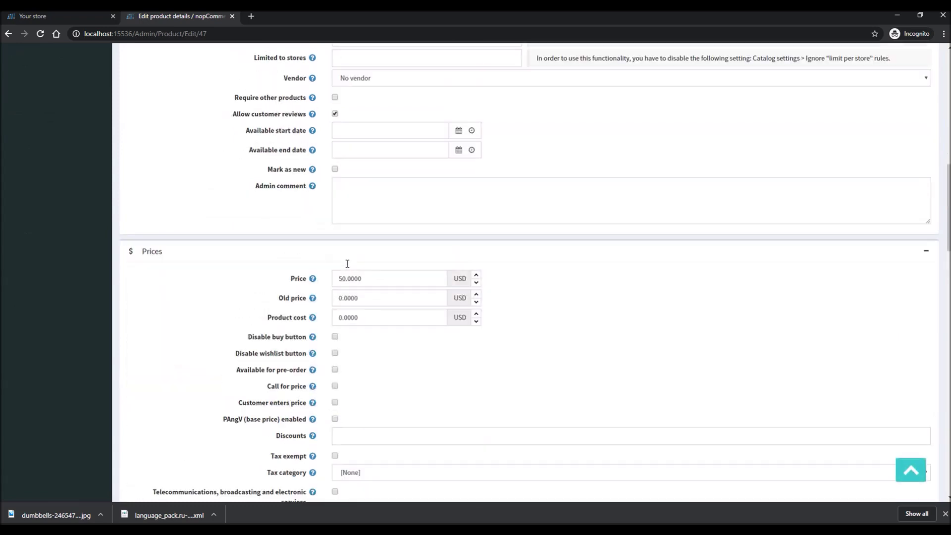
scroll(346, 264, "up", 15)
scroll(343, 265, "down", 20)
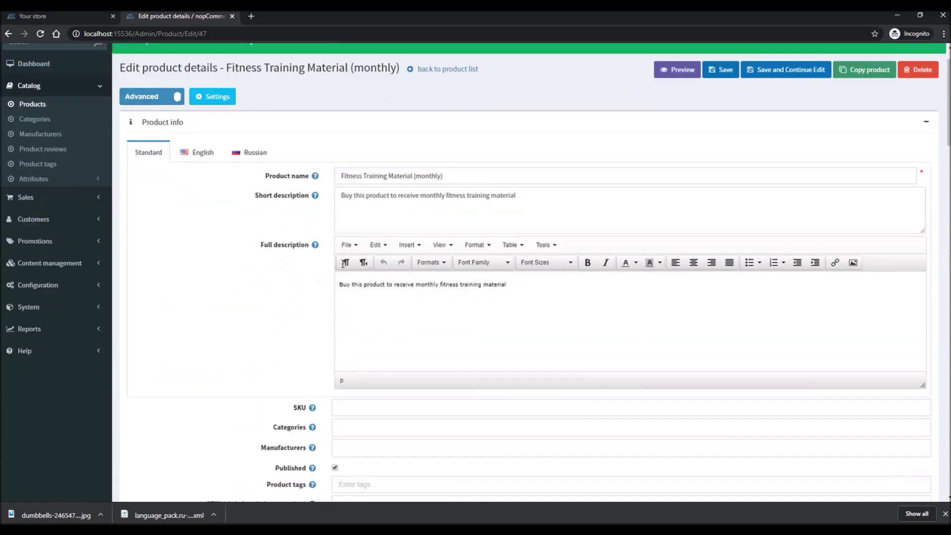
scroll(342, 265, "down", 5)
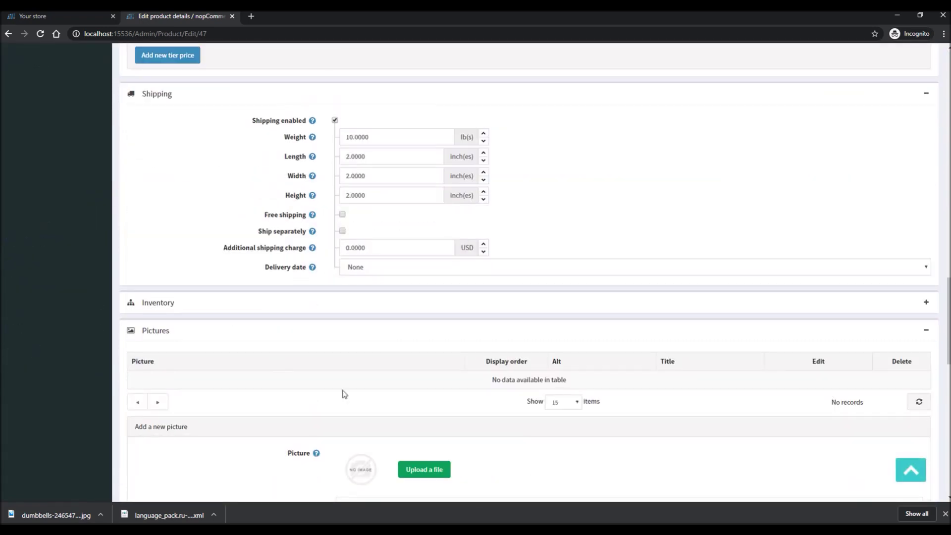
Try choosing a product picture and its display order, then save again.
left_click(414, 468)
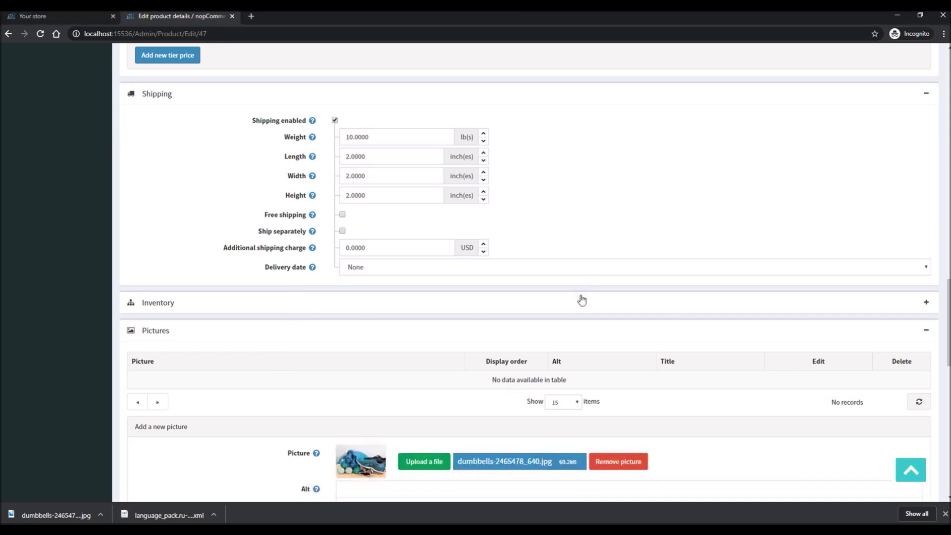
scroll(582, 299, "down", 7)
double_click(343, 179)
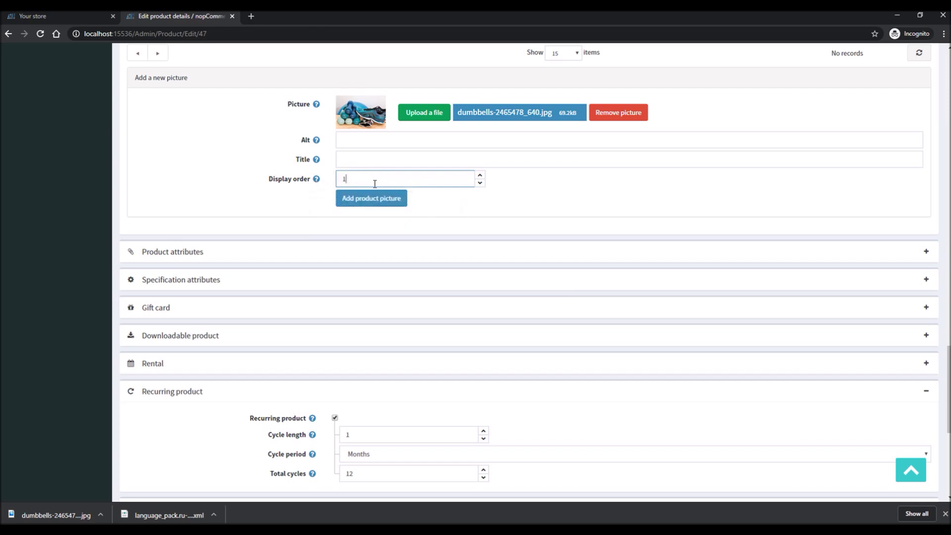
scroll(533, 202, "up", 2)
scroll(534, 202, "down", 5)
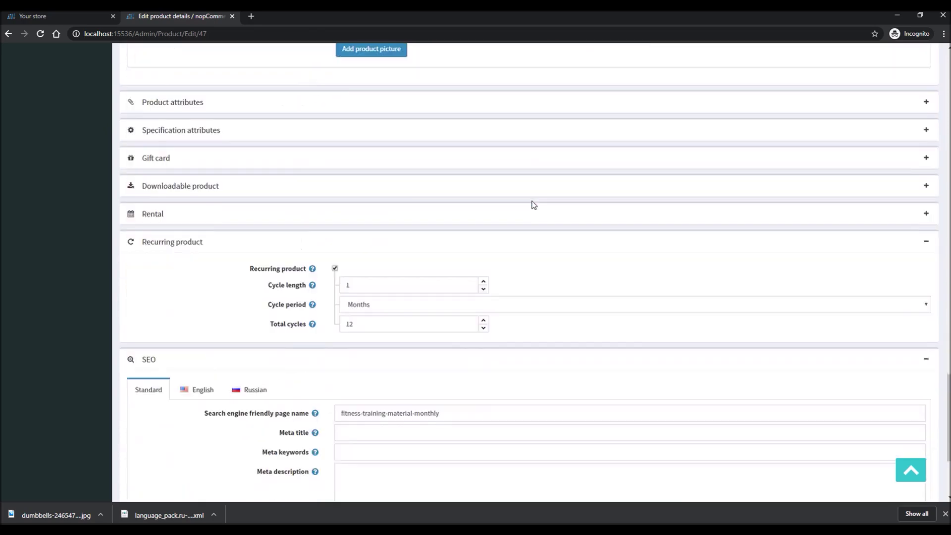
scroll(531, 204, "up", 20)
scroll(525, 197, "up", 6)
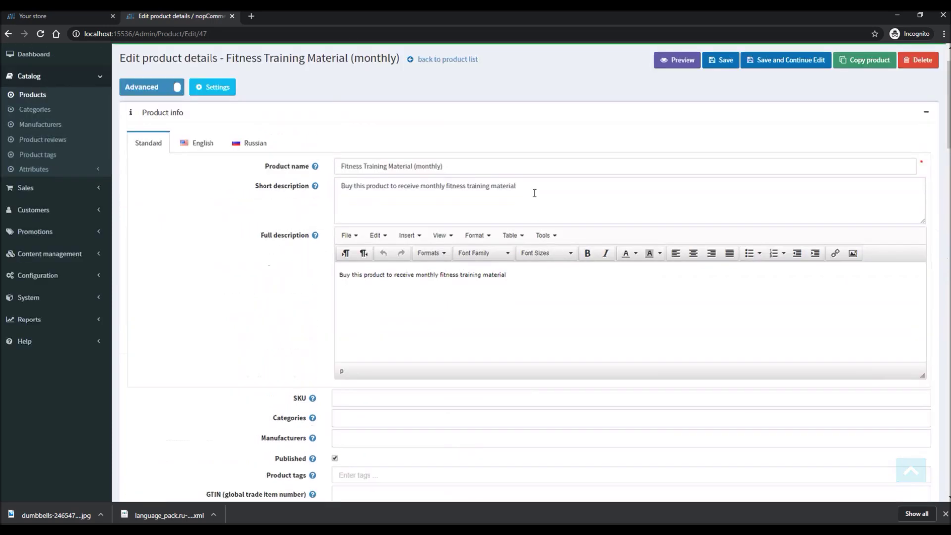
left_click(753, 62)
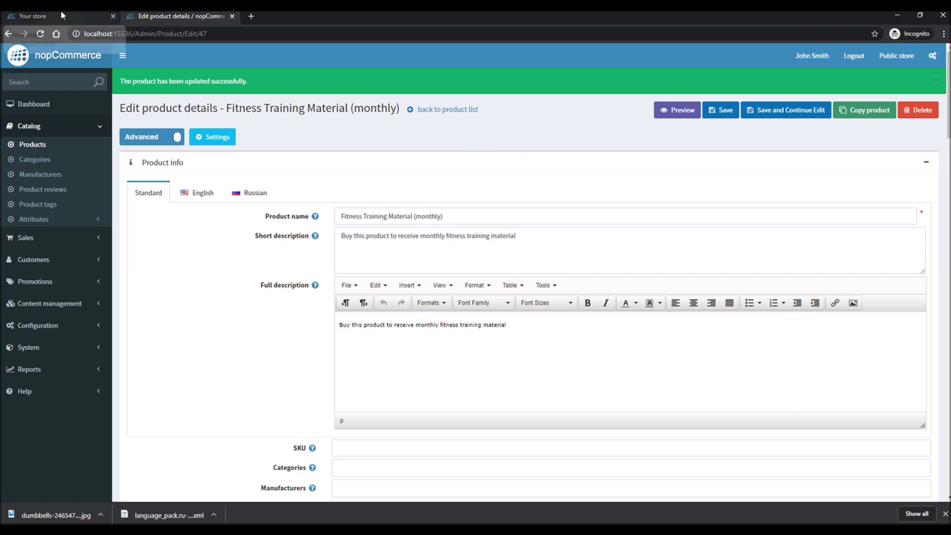
On the storefront home page, search the catalogue for 'fitness'.
left_click(34, 16)
left_click(277, 122)
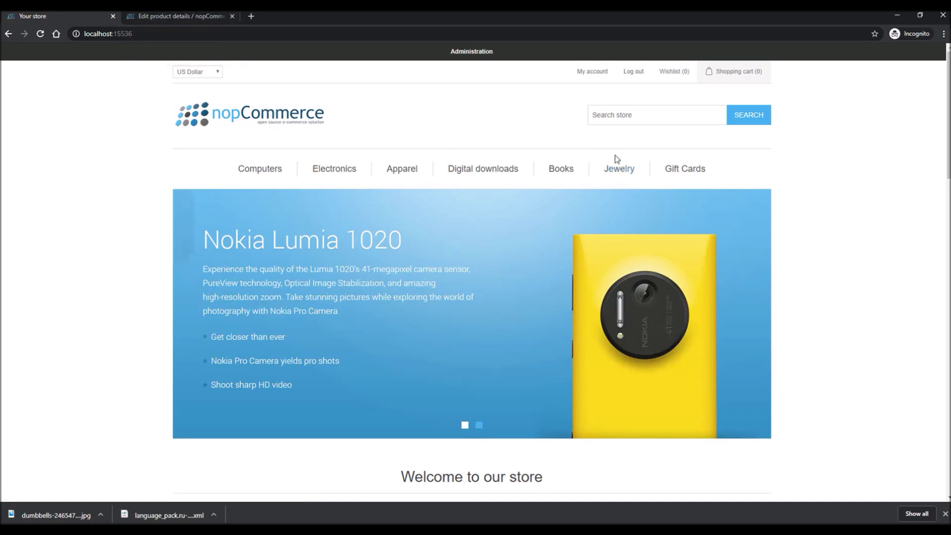
left_click(616, 116)
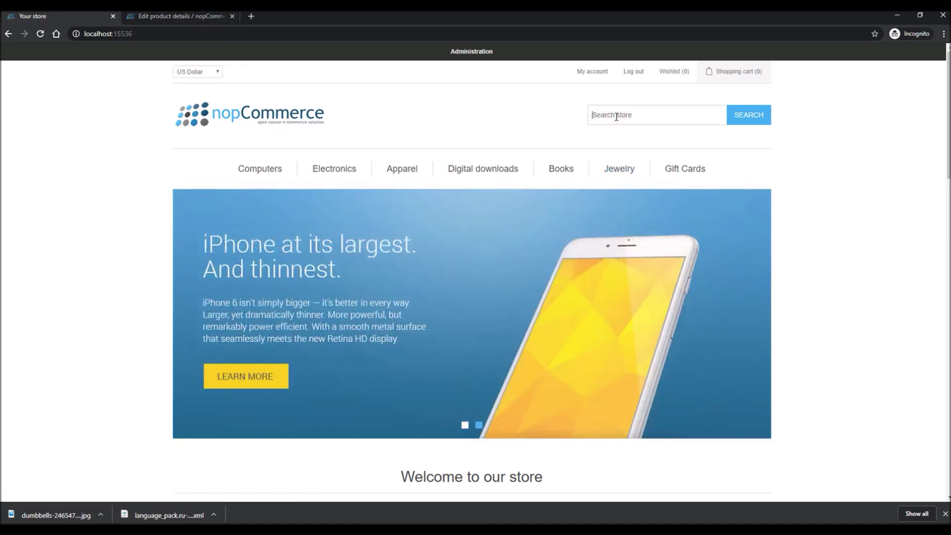
type("fitness")
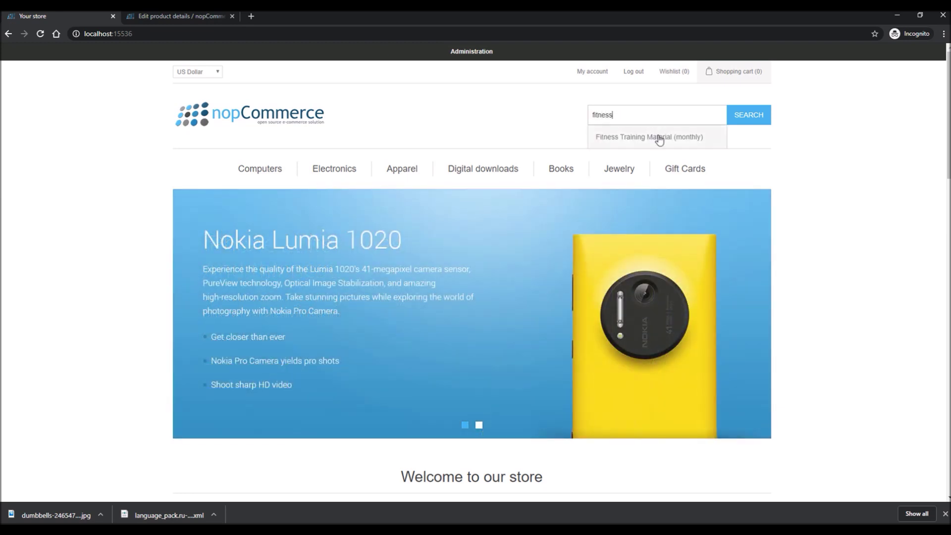
left_click(738, 117)
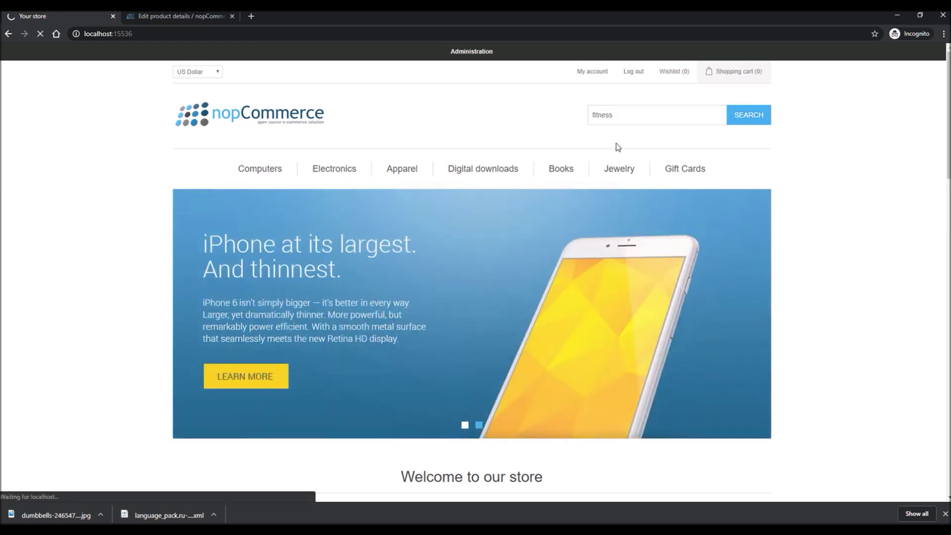
mouse_move(427, 170)
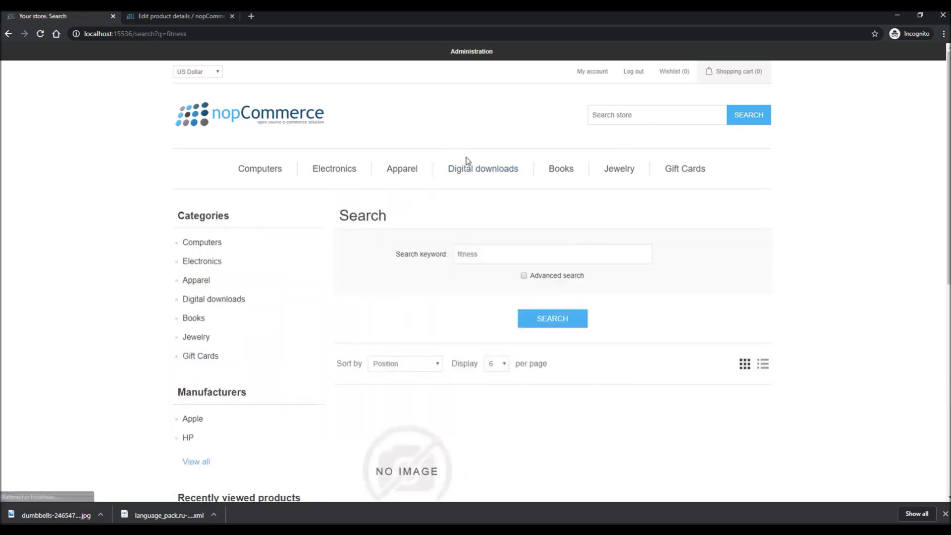
scroll(468, 161, "down", 5)
Return to the product's admin page and scroll to the Pictures panel.
left_click(150, 17)
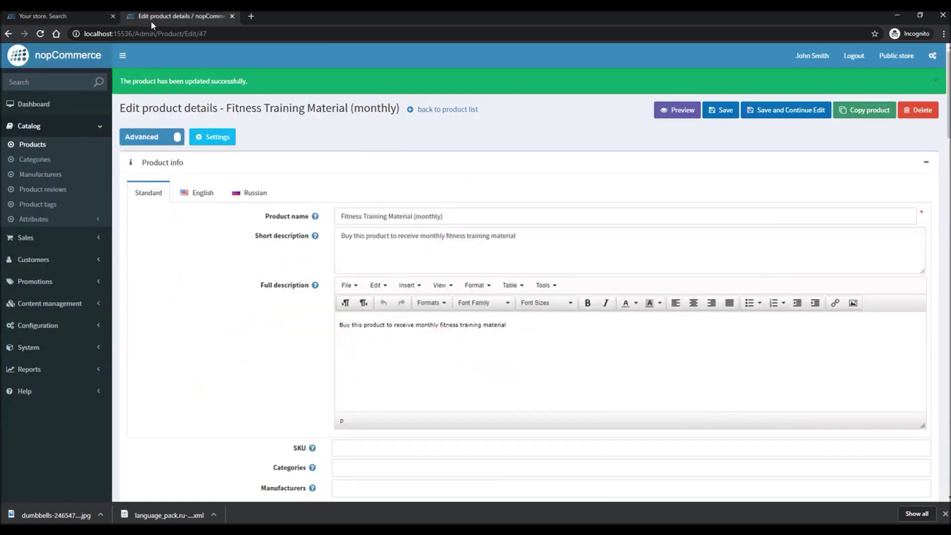
scroll(380, 187, "down", 15)
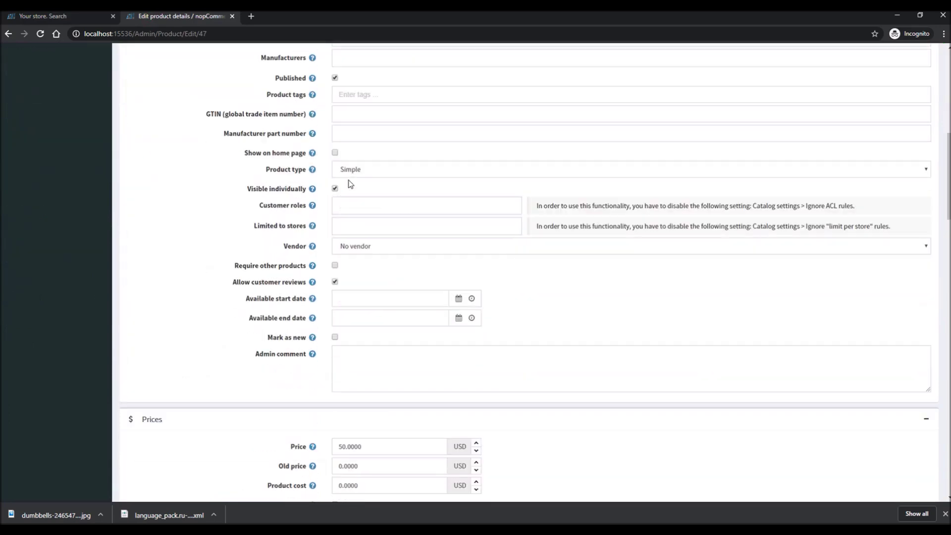
scroll(354, 182, "down", 15)
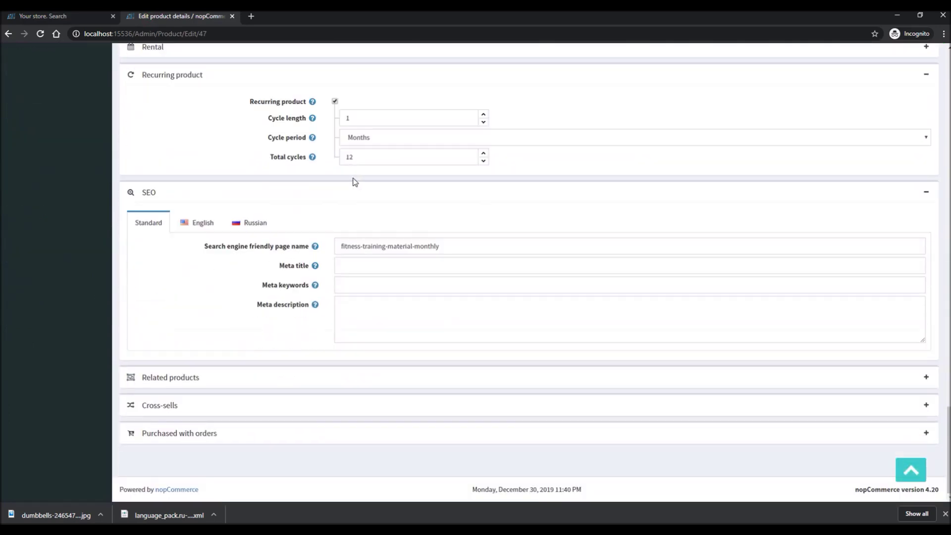
scroll(329, 181, "up", 8)
scroll(329, 181, "down", 3)
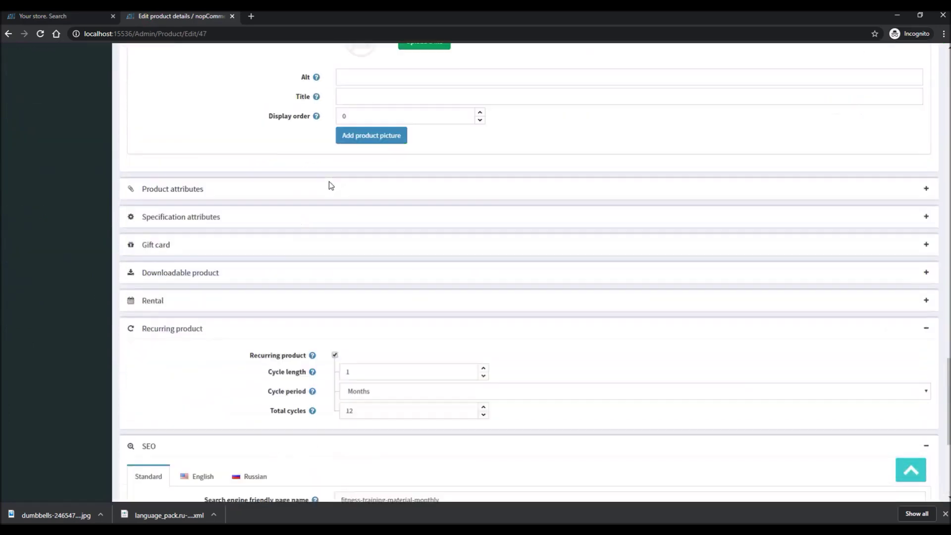
scroll(257, 311, "down", 1)
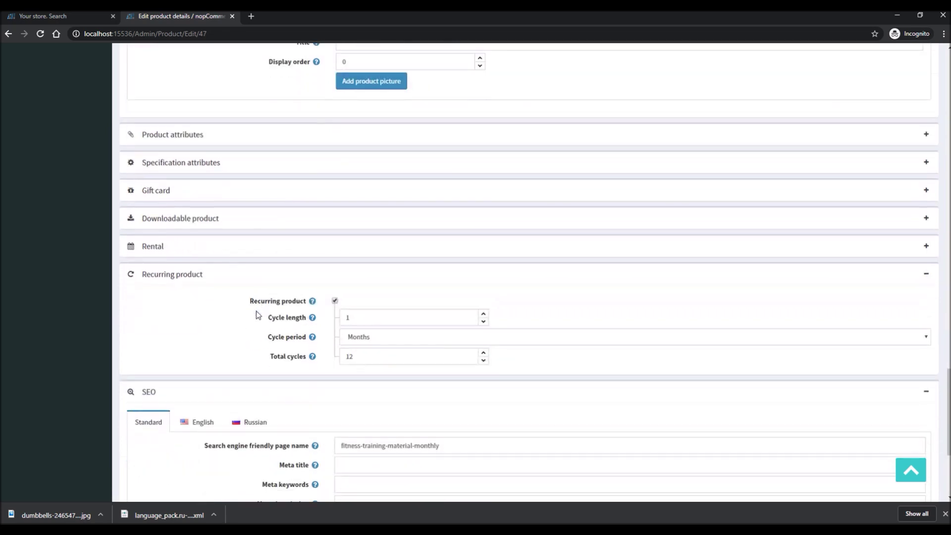
scroll(256, 310, "up", 5)
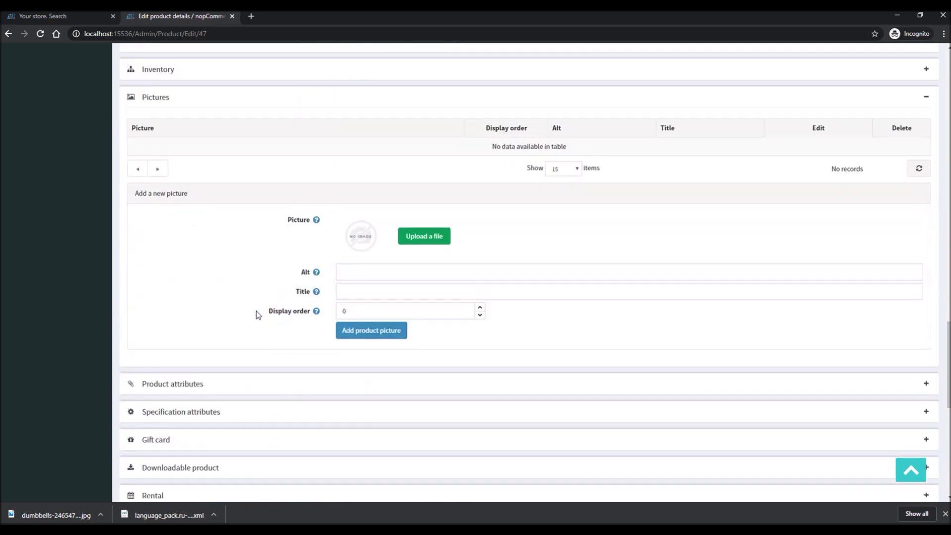
Add dumbbells-2465478_640.jpg as the product picture with display order 1 and save.
left_click(421, 237)
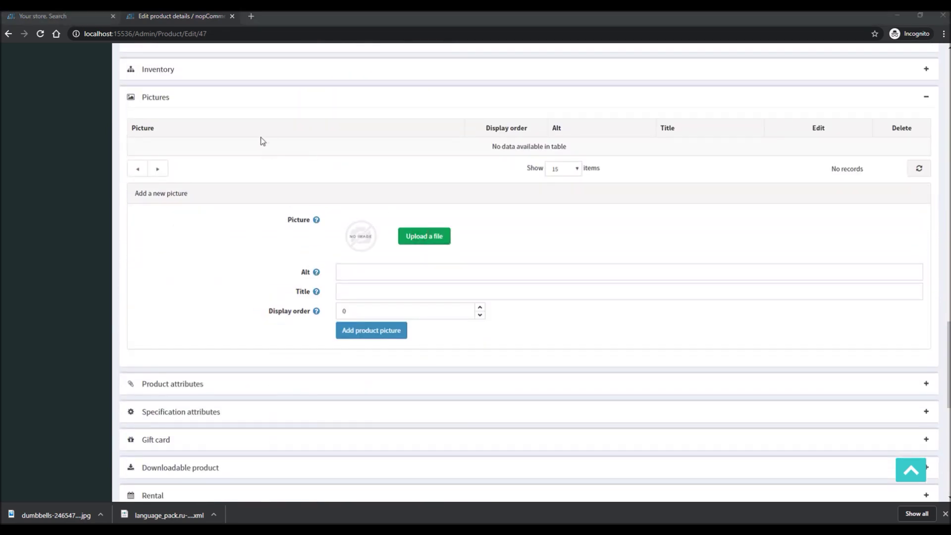
key("Return")
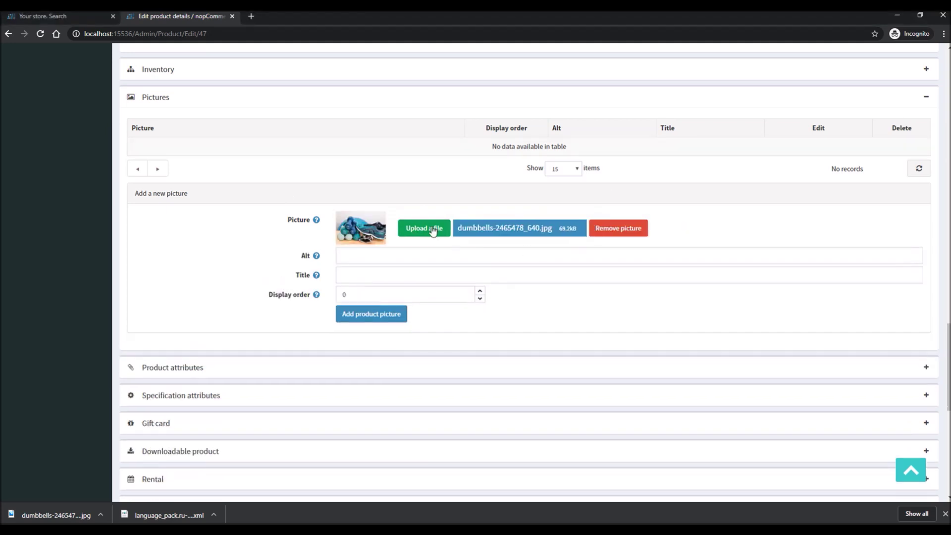
double_click(380, 296)
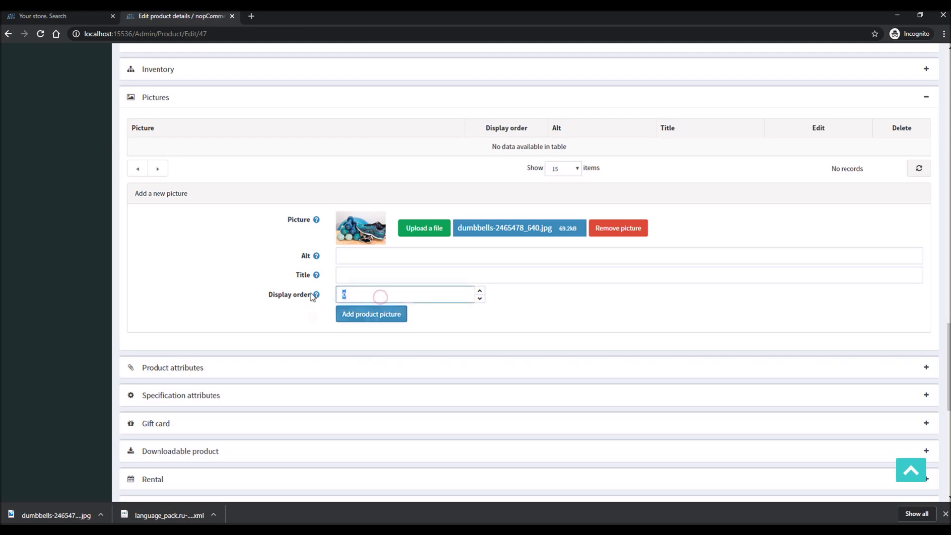
type("1")
left_click(390, 314)
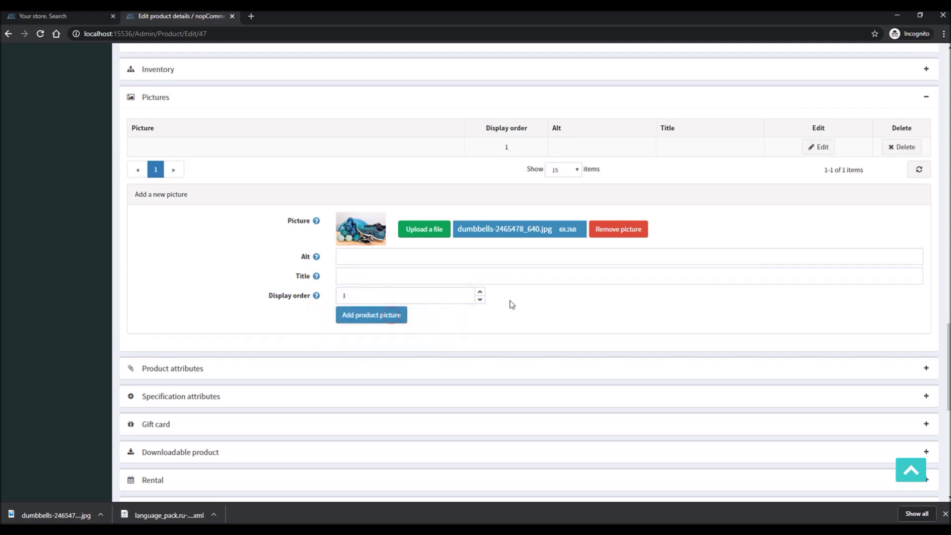
scroll(510, 303, "up", 20)
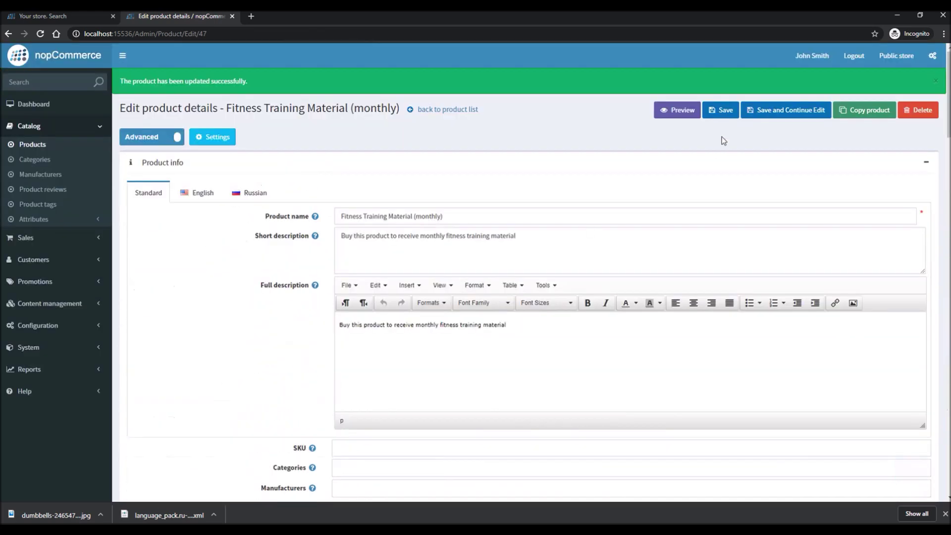
left_click(773, 111)
left_click(78, 20)
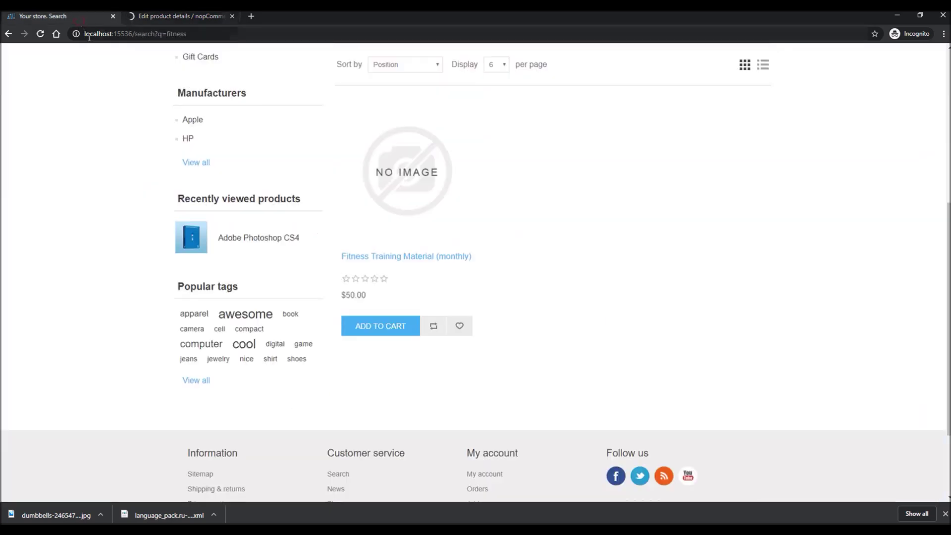
Refresh the search results, open Fitness Training Material (monthly) and add it to the cart.
left_click(40, 34)
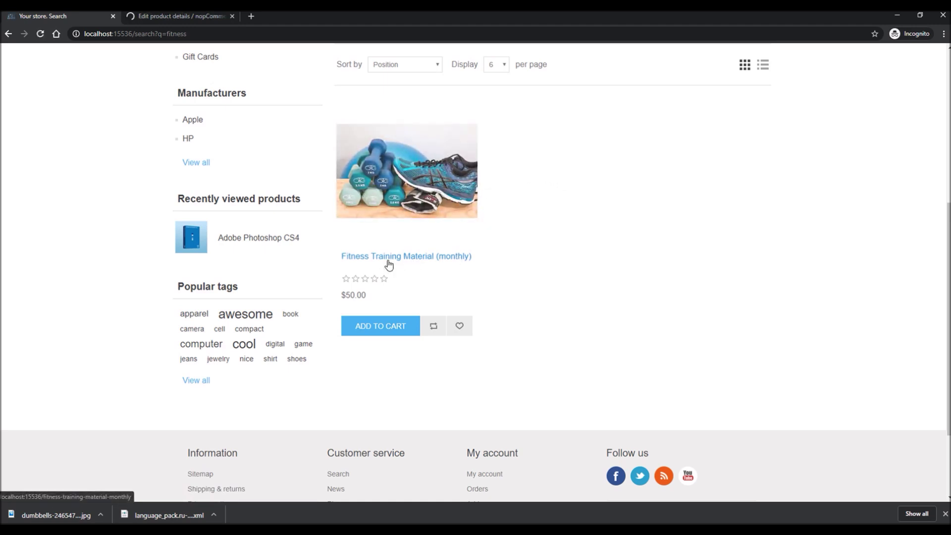
left_click(413, 259)
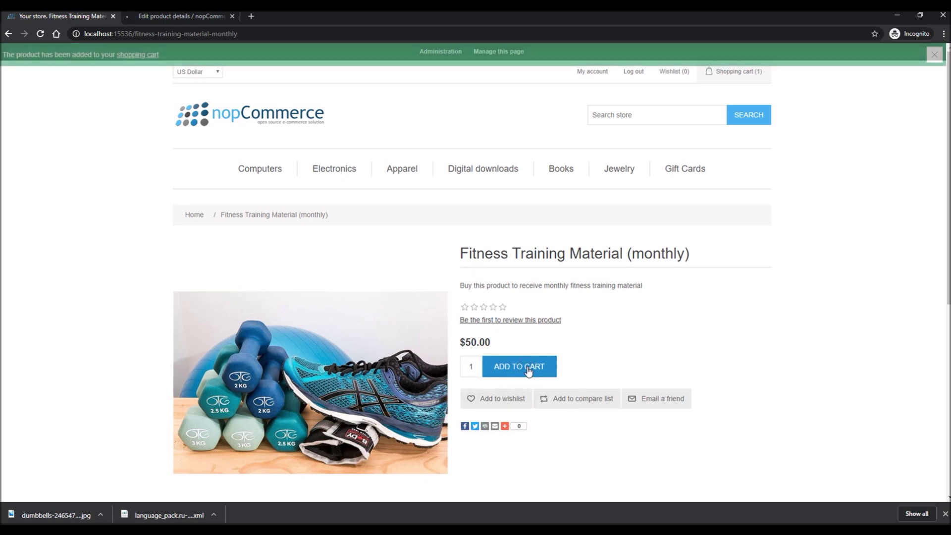
left_click(137, 55)
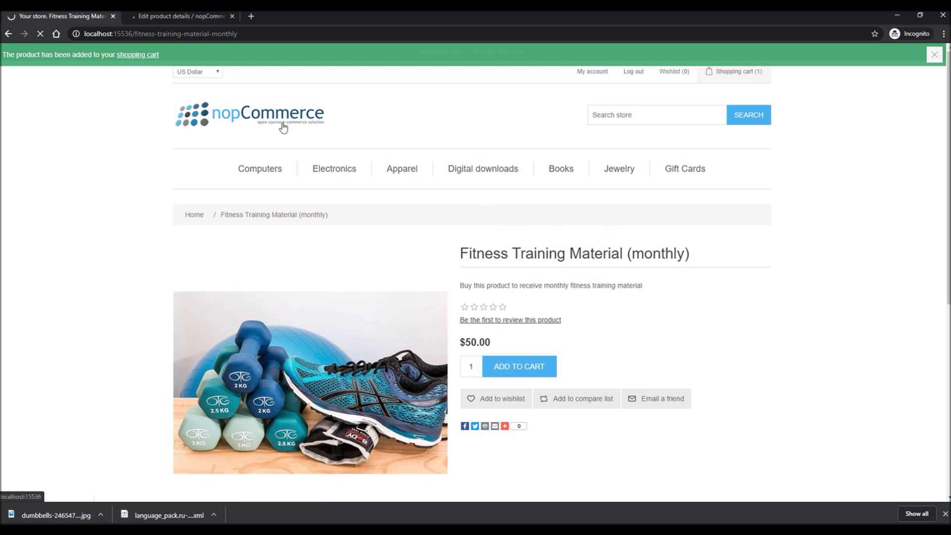
mouse_move(425, 170)
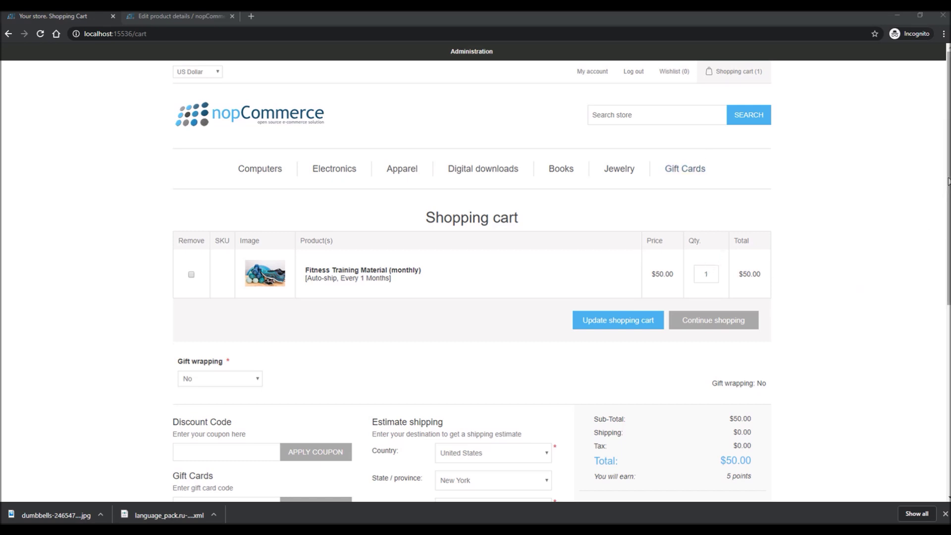
Scroll the cart page to review the Auto-ship every 1 month item at $50.00.
left_click_drag(945, 182, 939, 238)
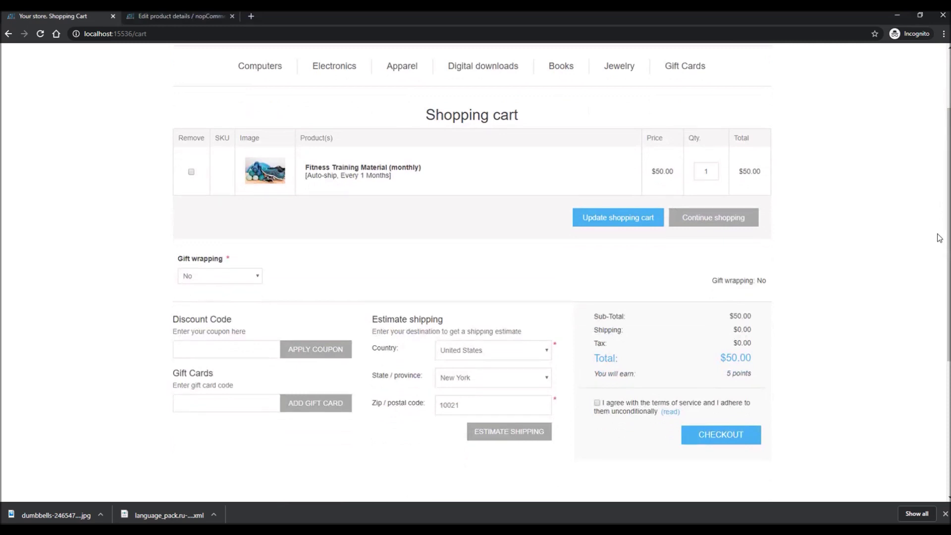